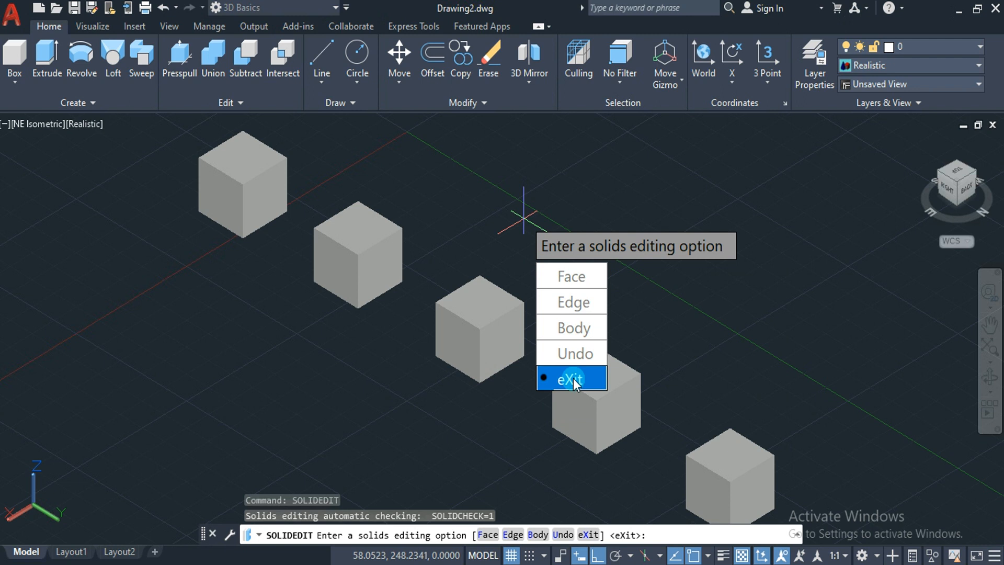
left_click(571, 290)
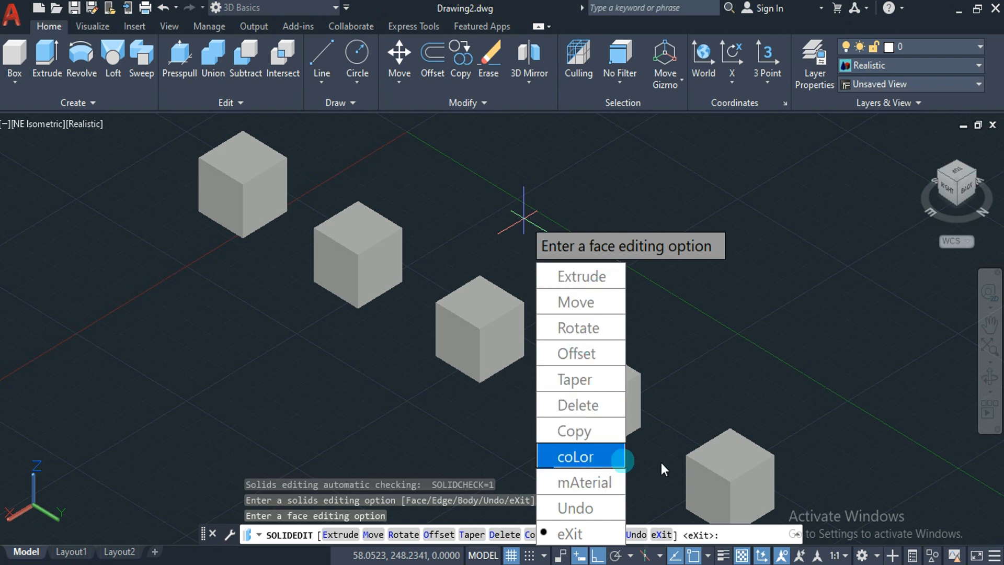
key("Escape")
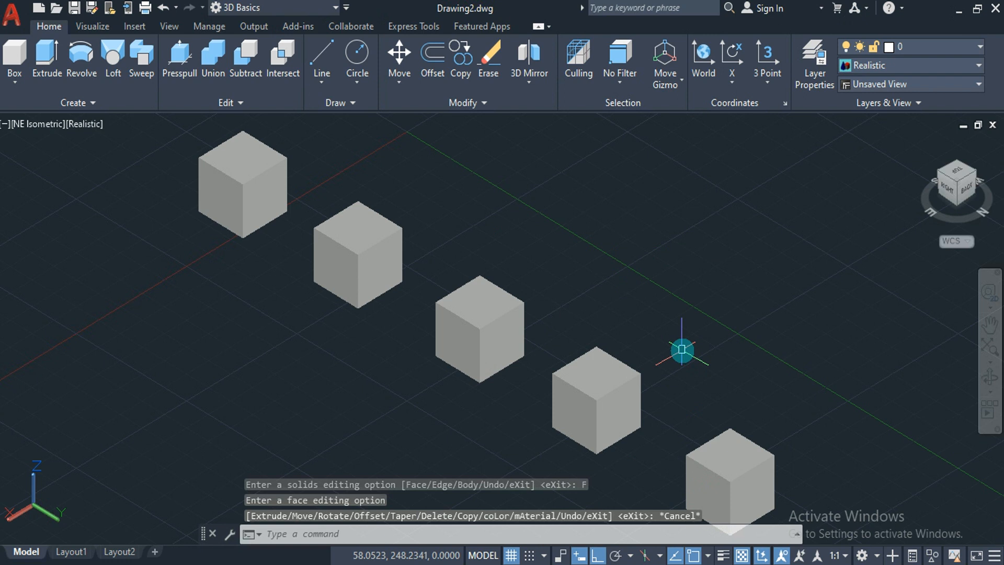
key("F12")
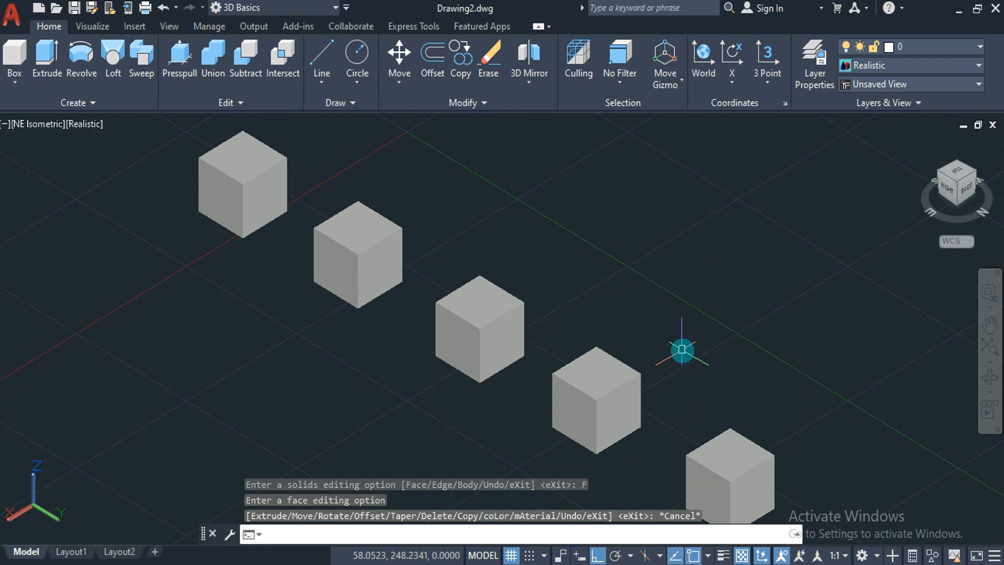
Switch the workspace from 3D Basics to 3D Modeling.
left_click(268, 7)
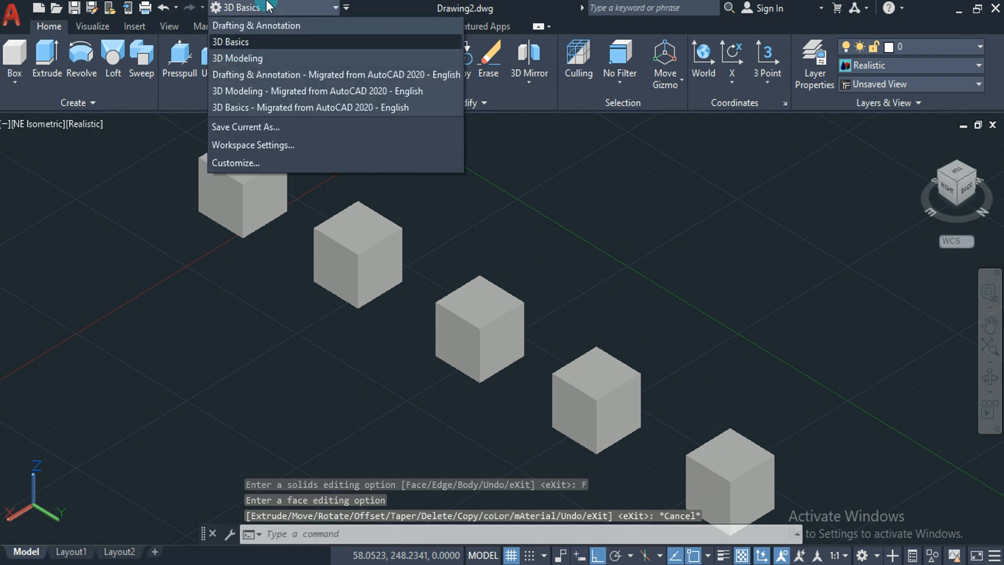
left_click(260, 55)
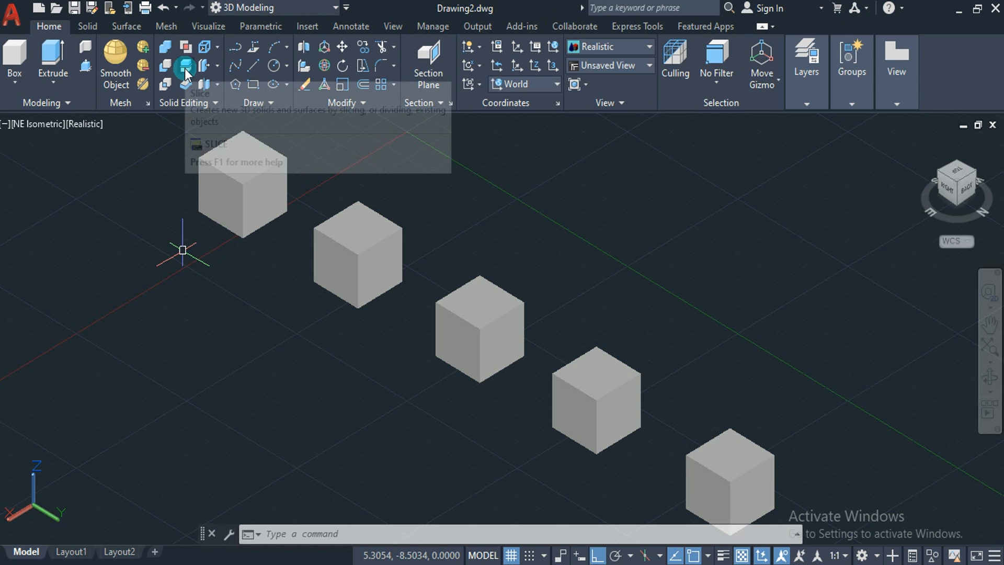
key("alt")
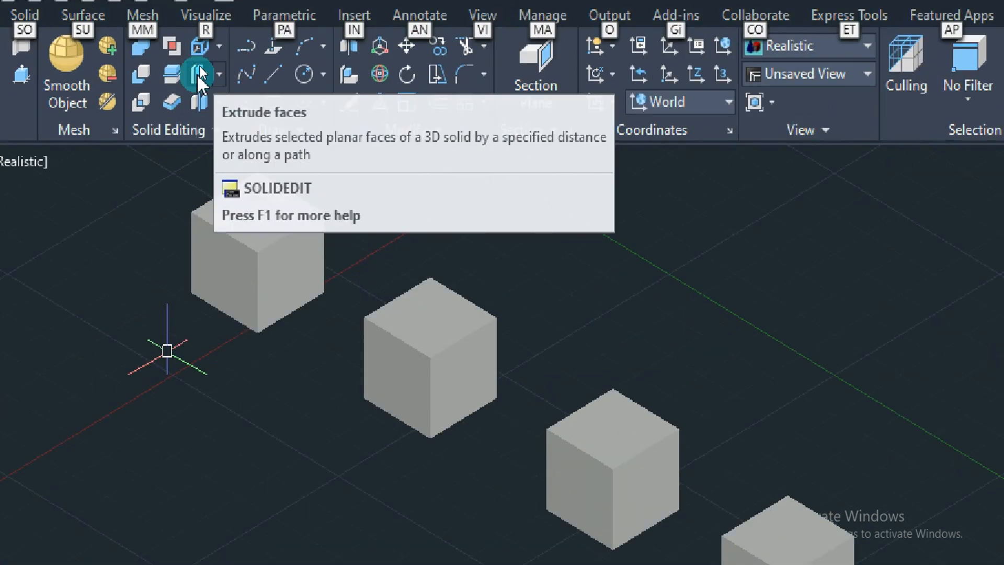
left_click(220, 74)
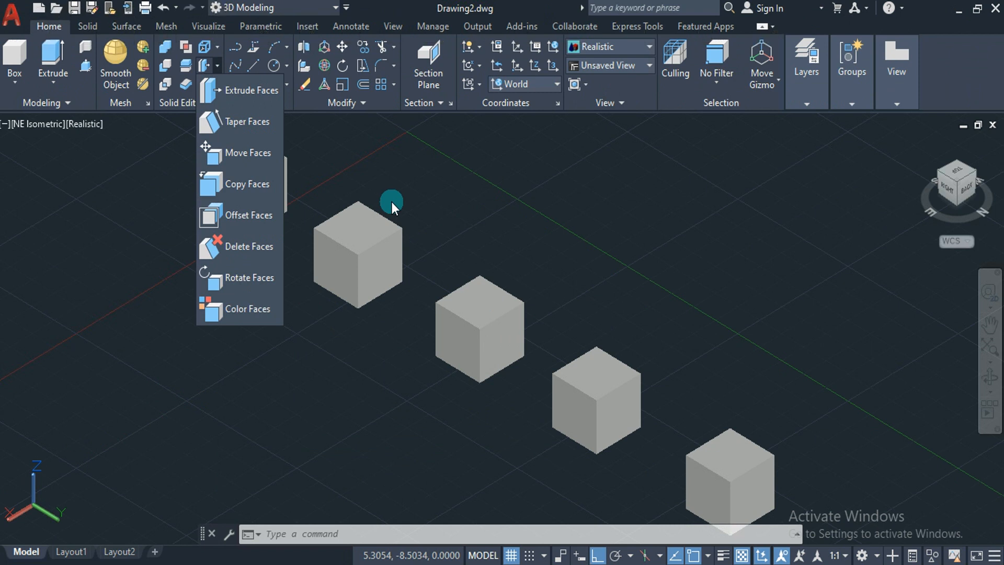
left_click(381, 207)
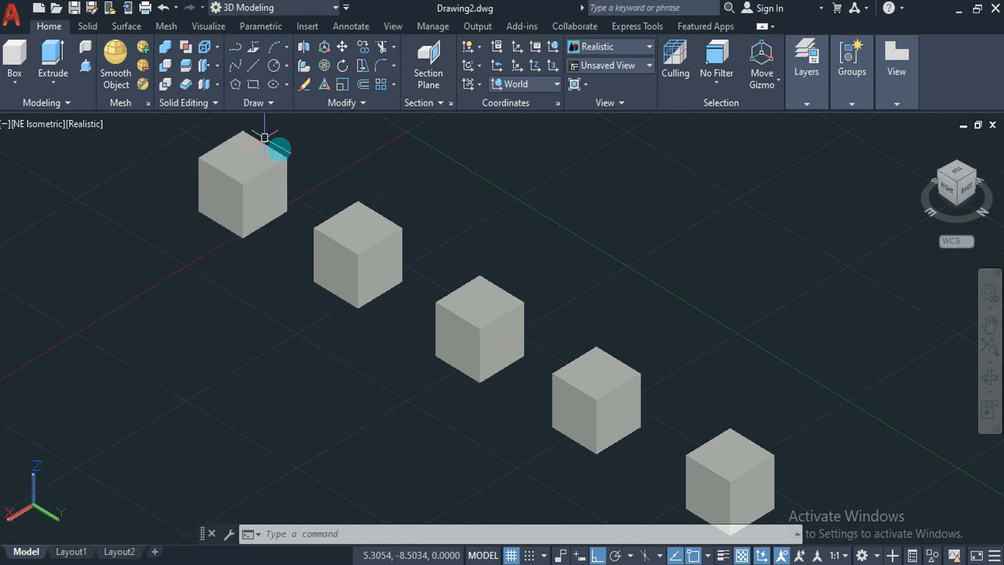
left_click(220, 72)
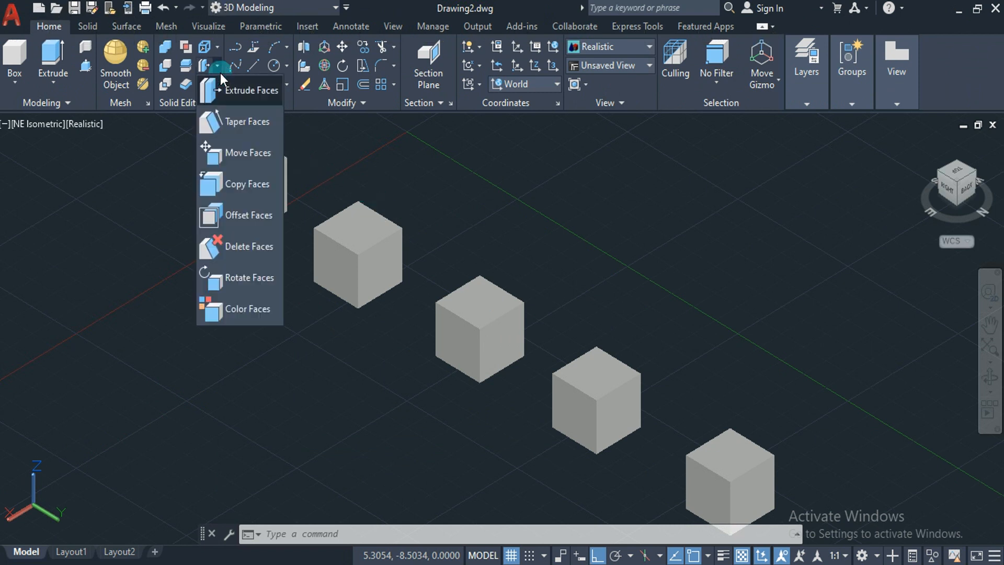
left_click(223, 91)
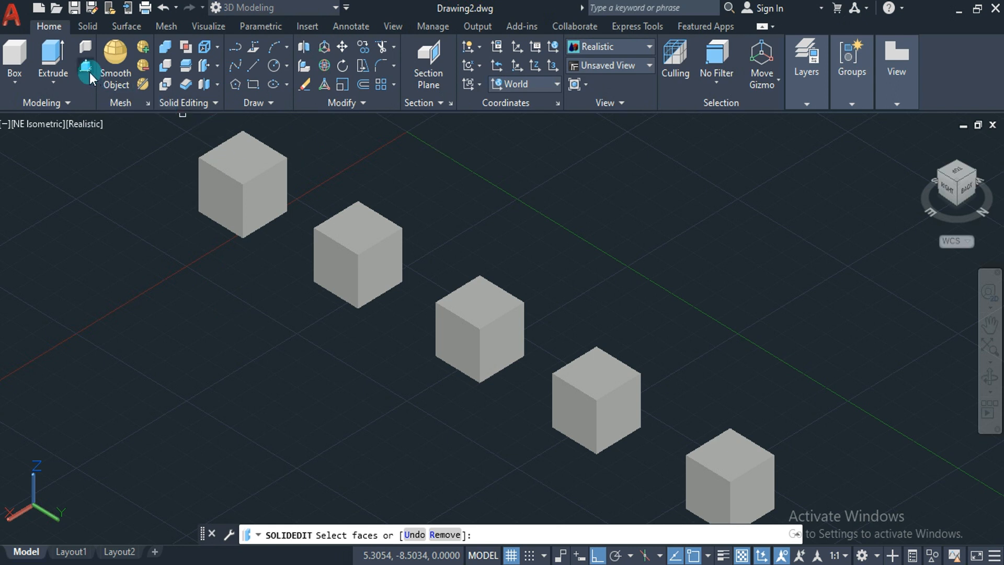
left_click(226, 193)
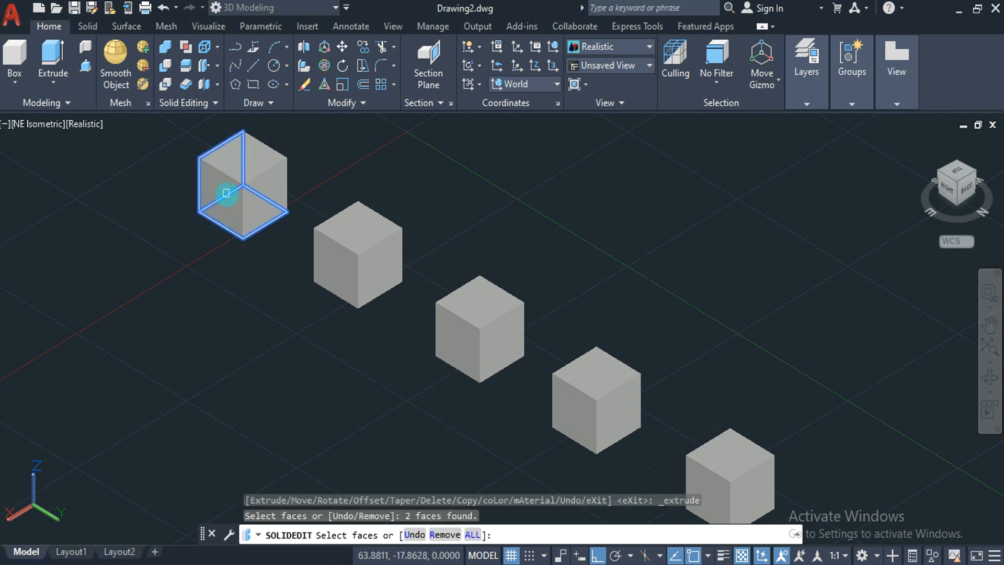
key("Escape")
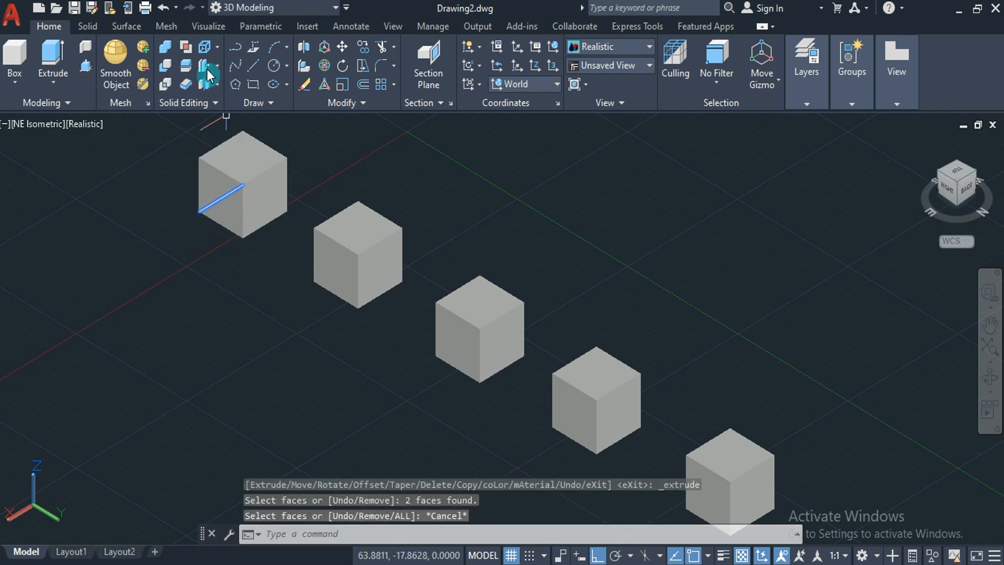
Extrude the front-left face of the first box by 8 with a taper angle of 0, and undo the extrusion.
left_click(206, 65)
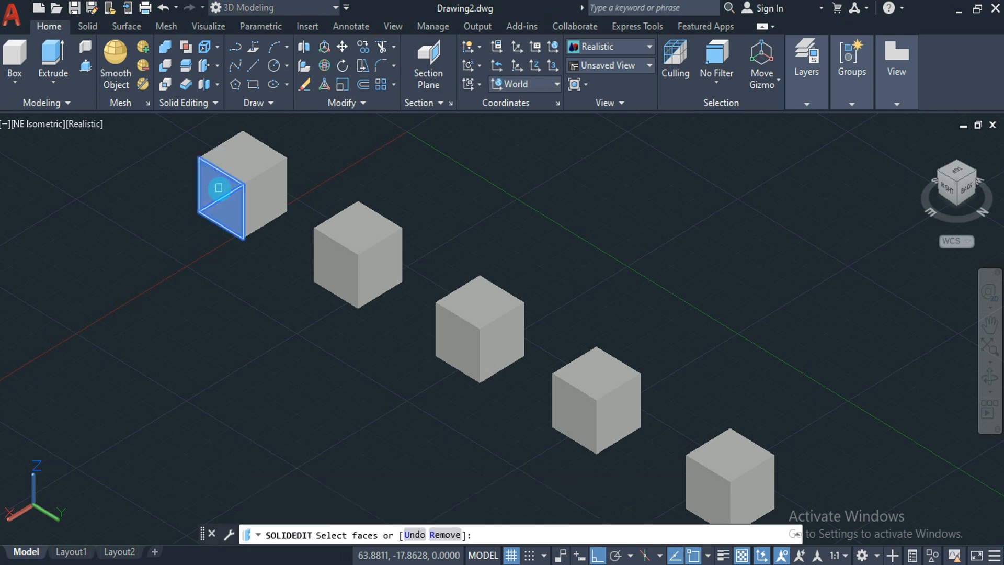
left_click(218, 187)
key("Return")
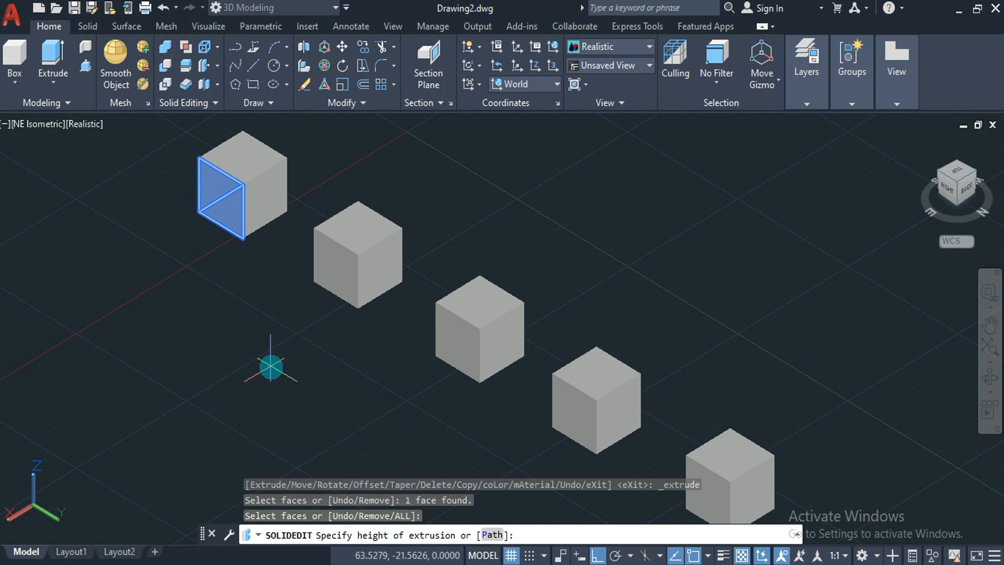
type("8")
key("Return")
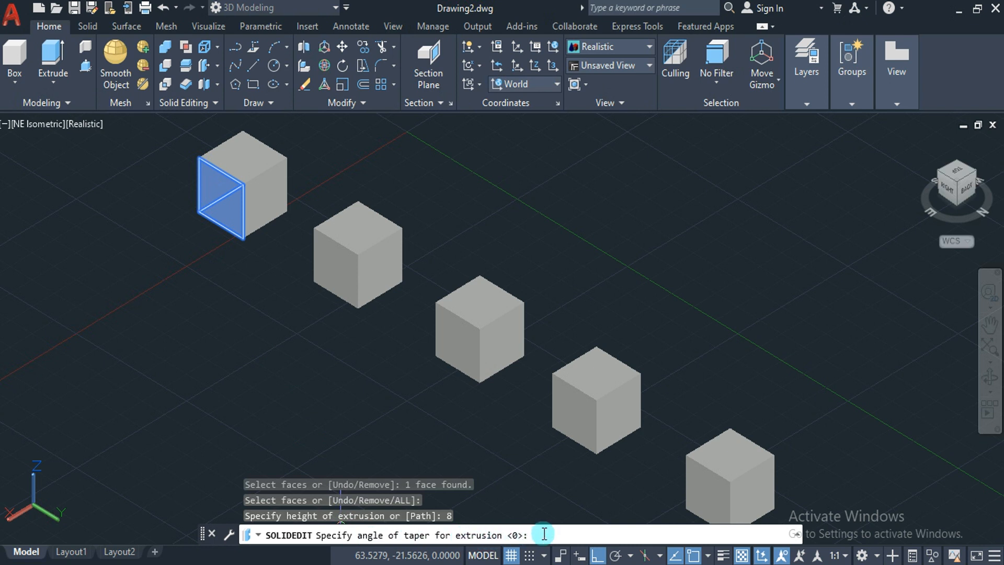
type("0")
key("Return")
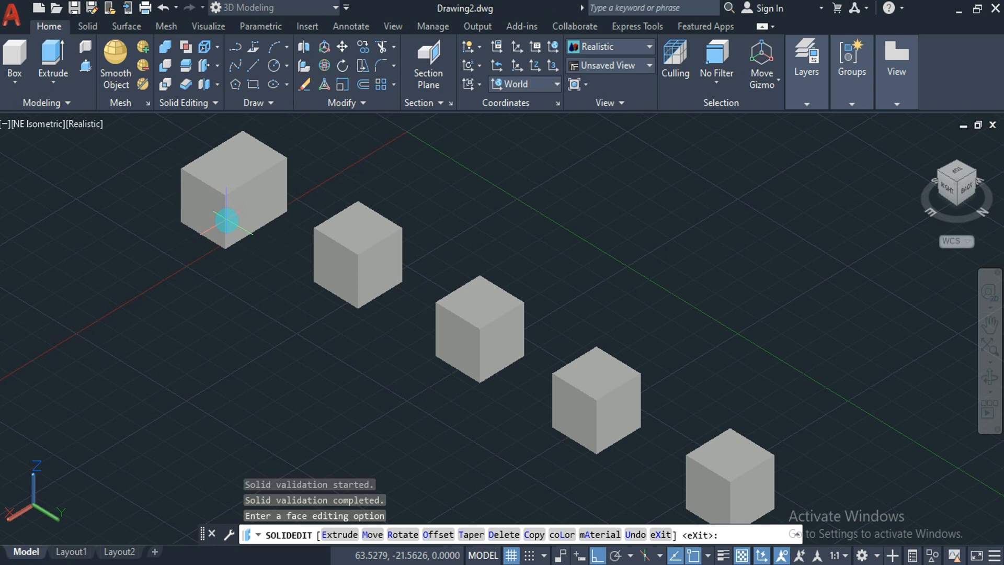
key("ctrl+z")
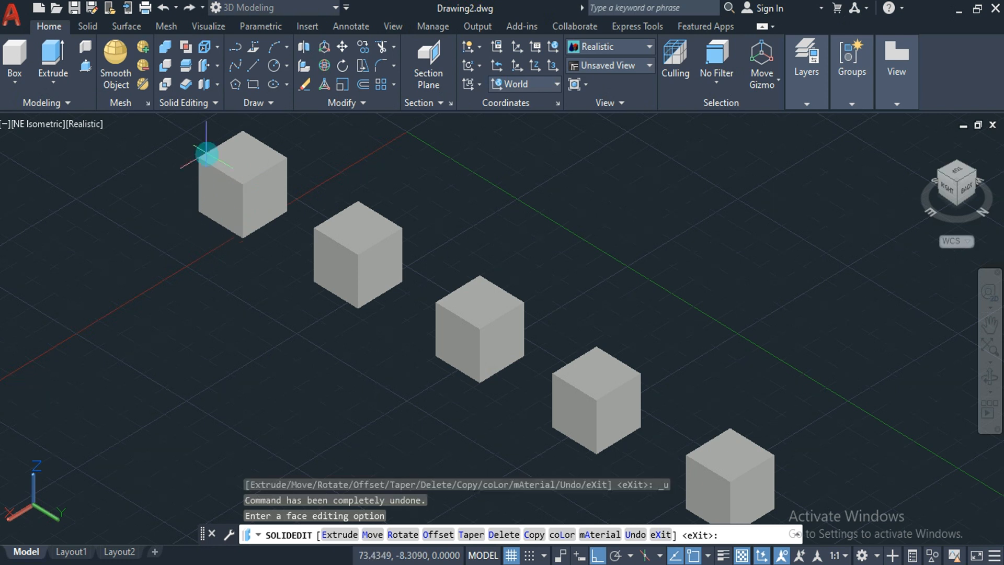
Extrude the top face of the first box by 8 with a taper angle of 30.
left_click(202, 74)
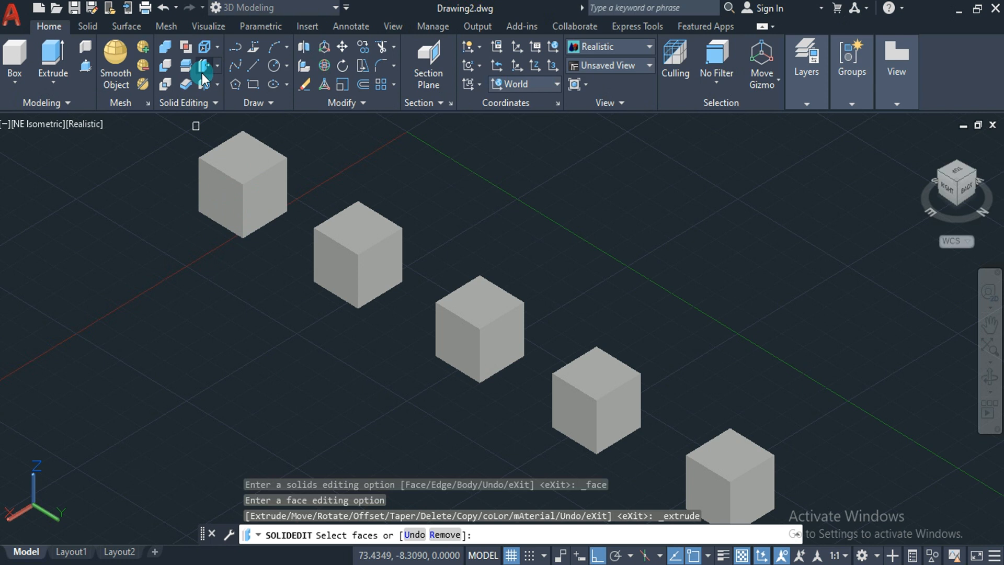
left_click(249, 163)
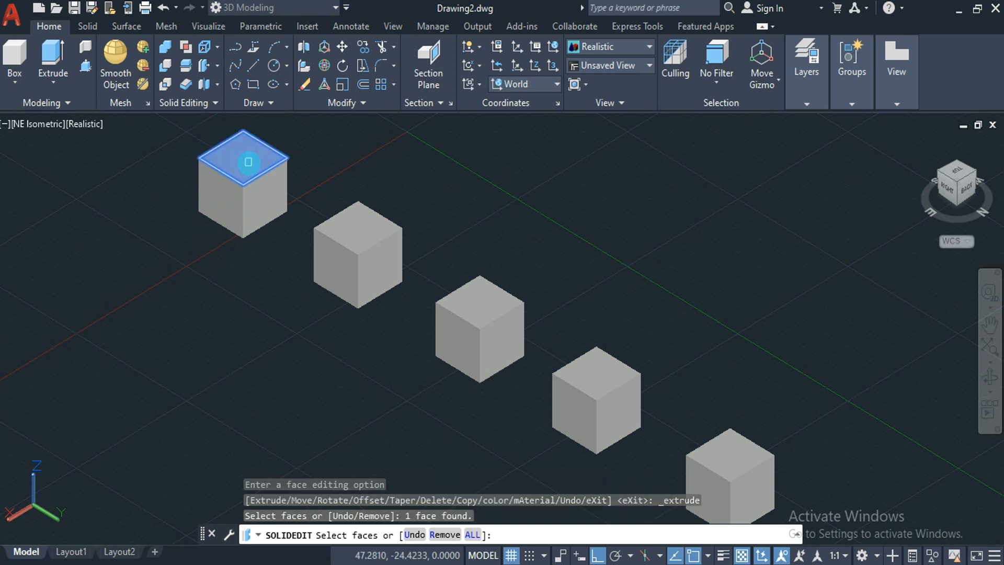
key("Return")
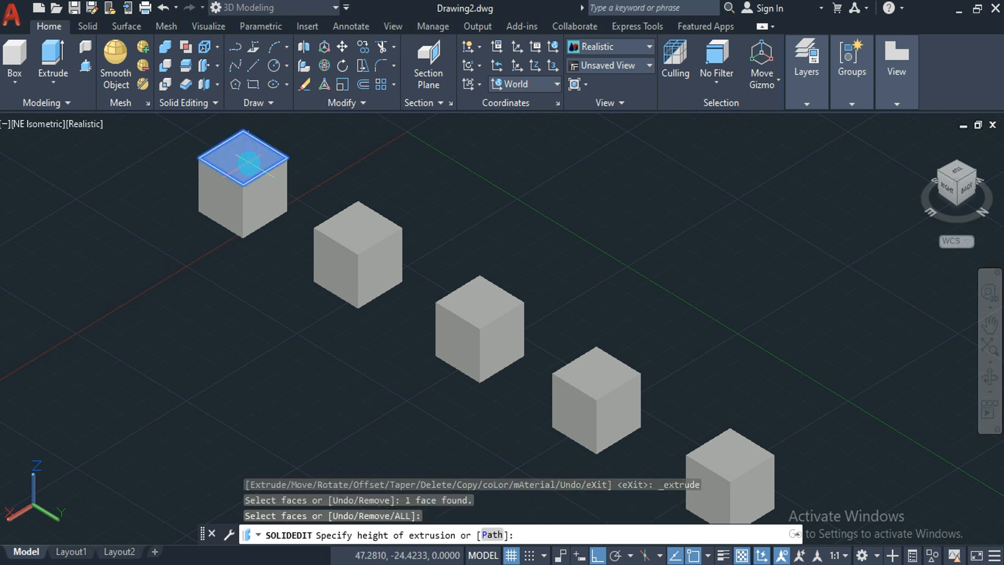
type("2")
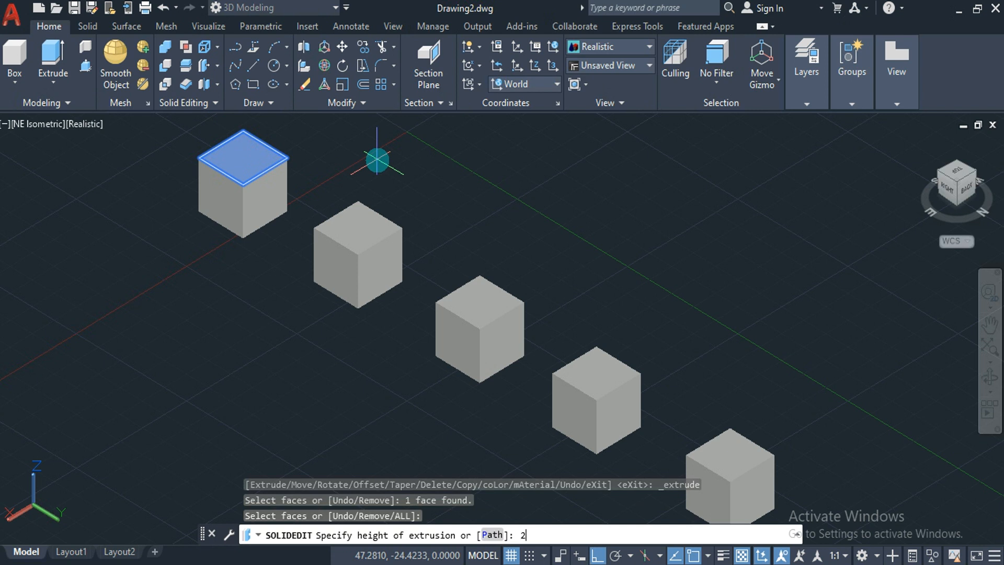
key("BackSpace")
type("8")
key("Return")
type("3")
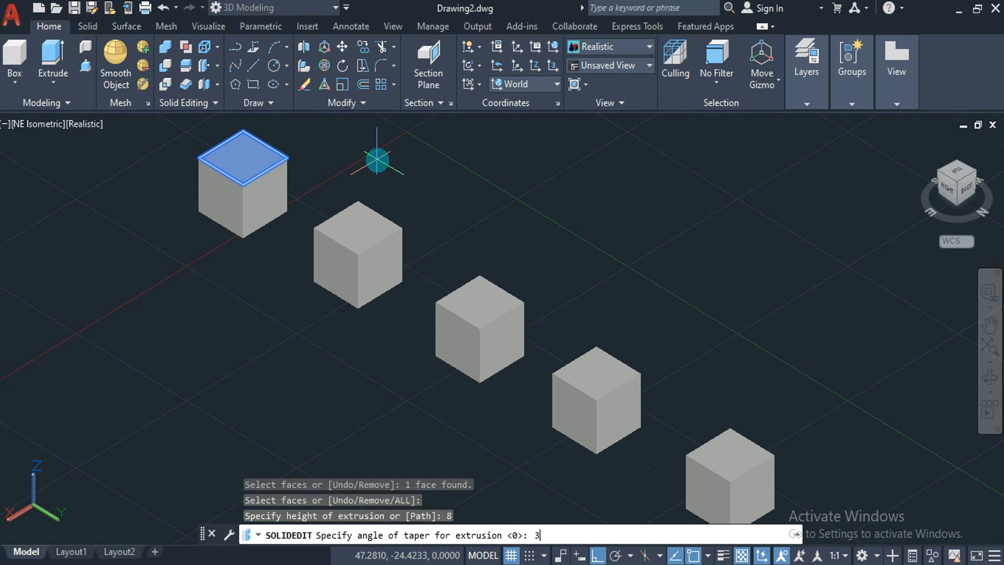
type("0")
key("Return")
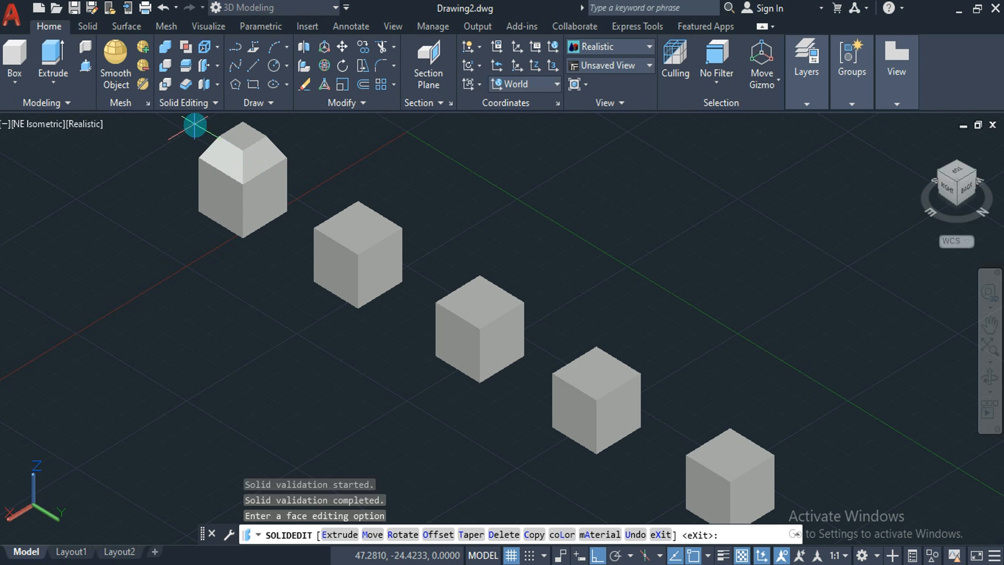
Extrude the front-left face of the first box by 8 with a taper angle of -30.
scroll(195, 127, "up", 2)
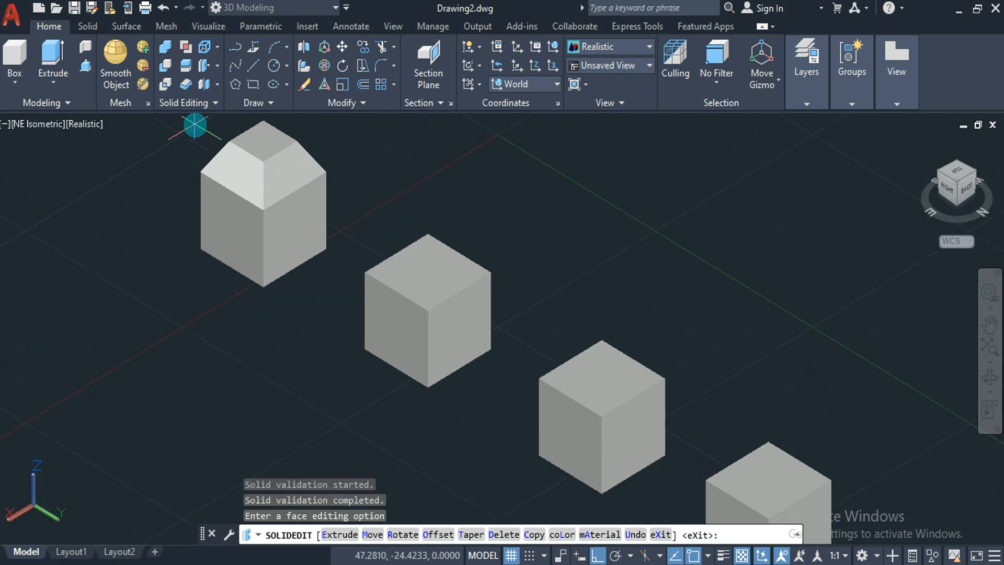
left_click(216, 67)
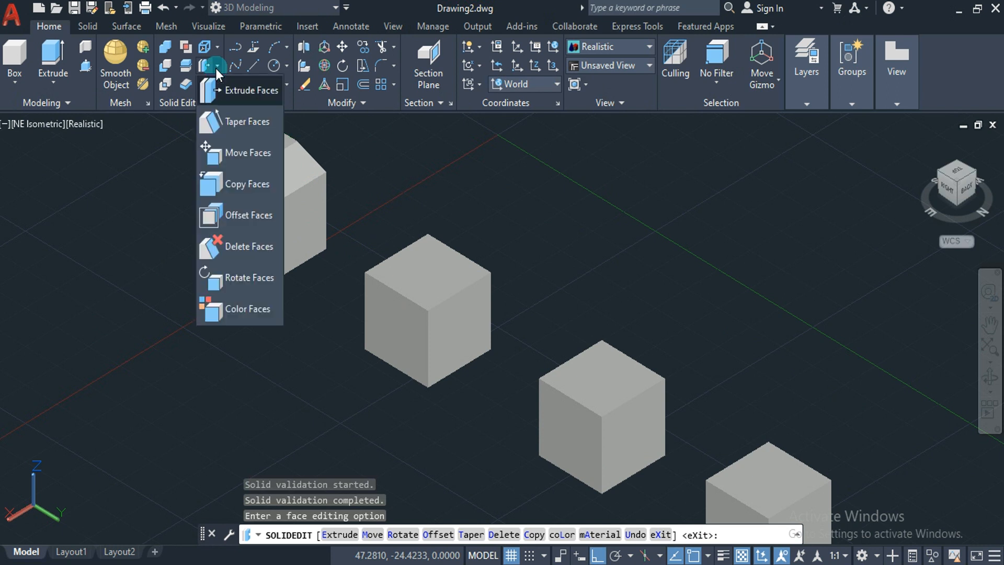
left_click(229, 97)
left_click(244, 227)
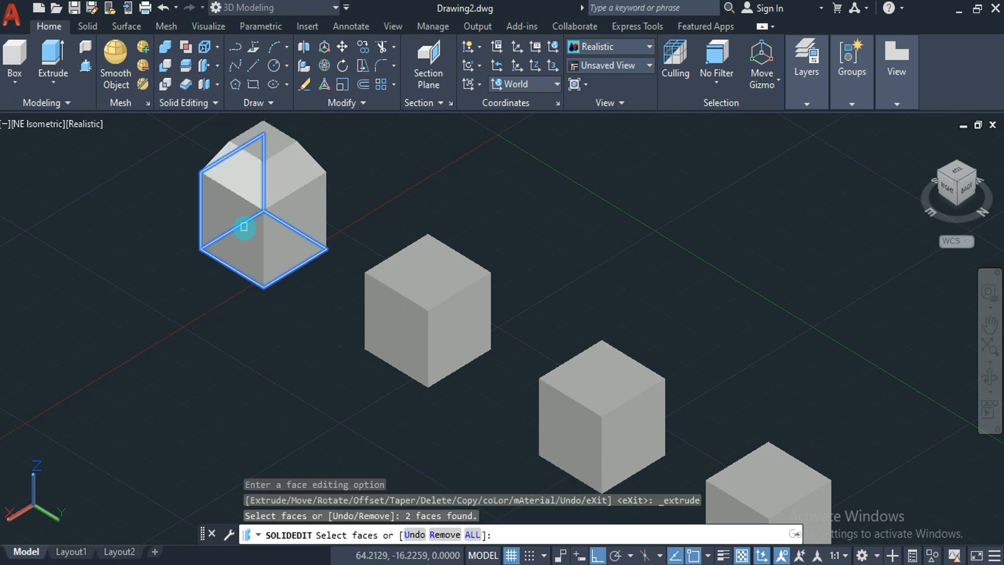
left_click(207, 63)
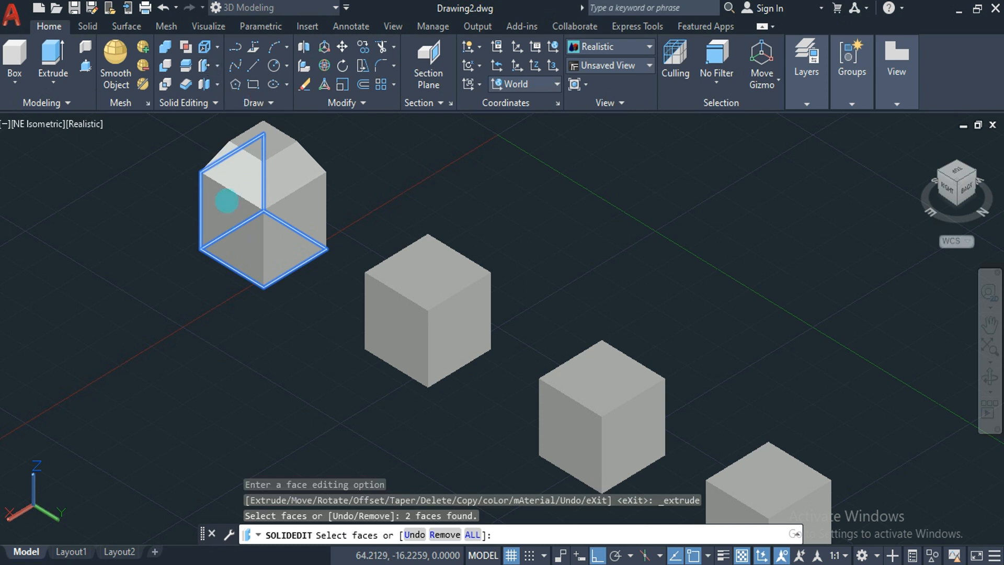
left_click(233, 214)
key("Return")
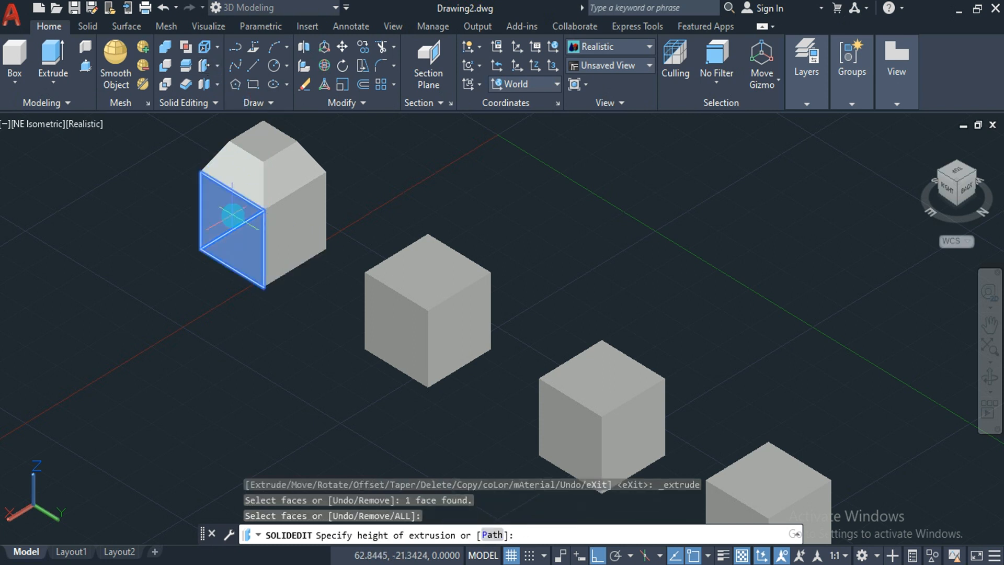
type("8")
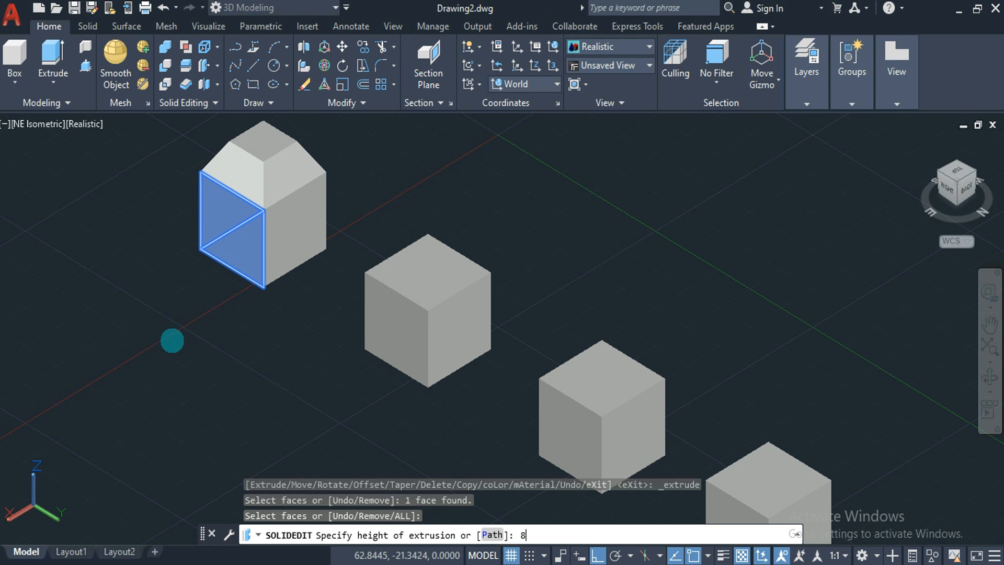
key("Return")
type("-30")
key("alt")
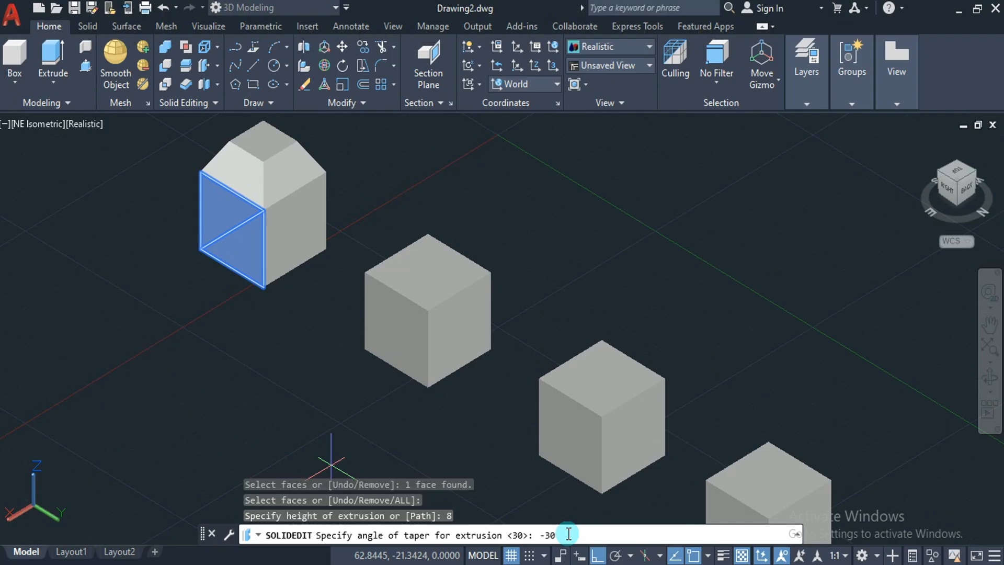
key("Return")
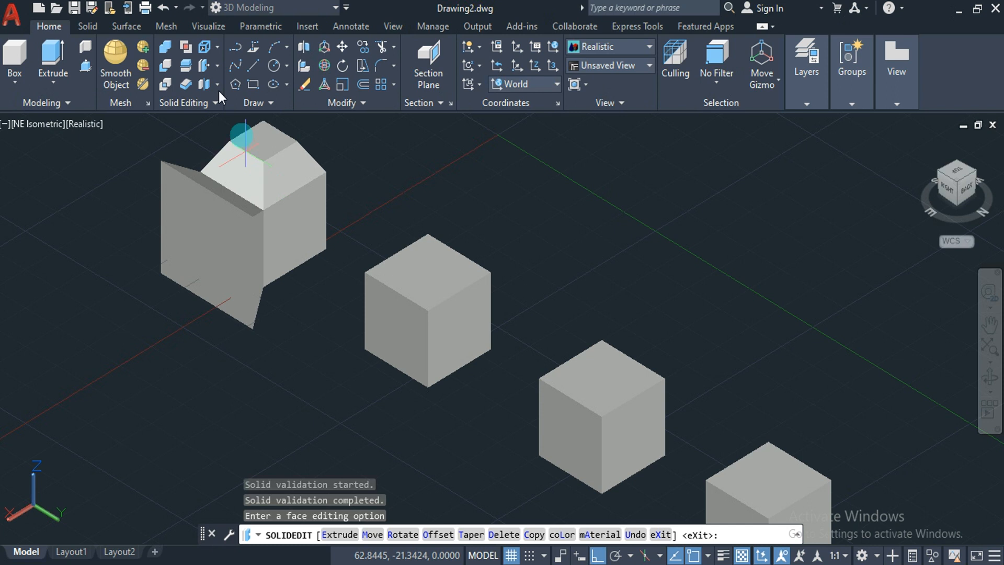
Start Taper Faces and select the front-left face of the second box as the face to taper.
left_click(218, 63)
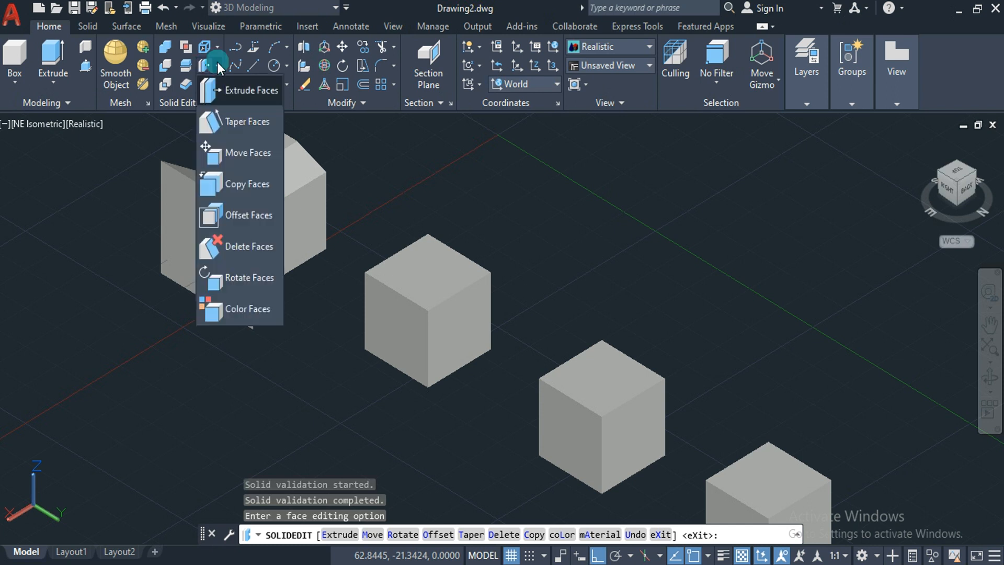
left_click(236, 129)
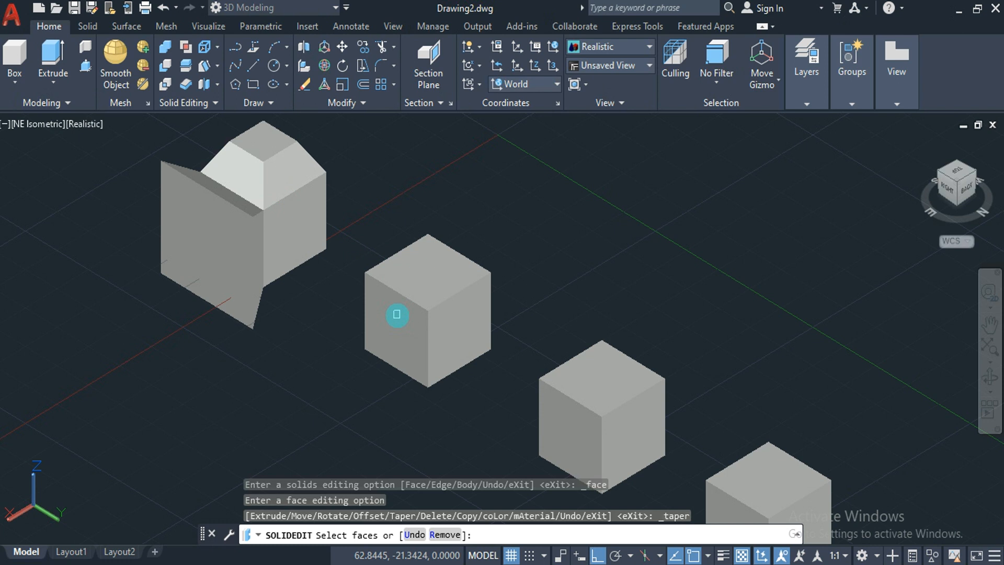
left_click(397, 315)
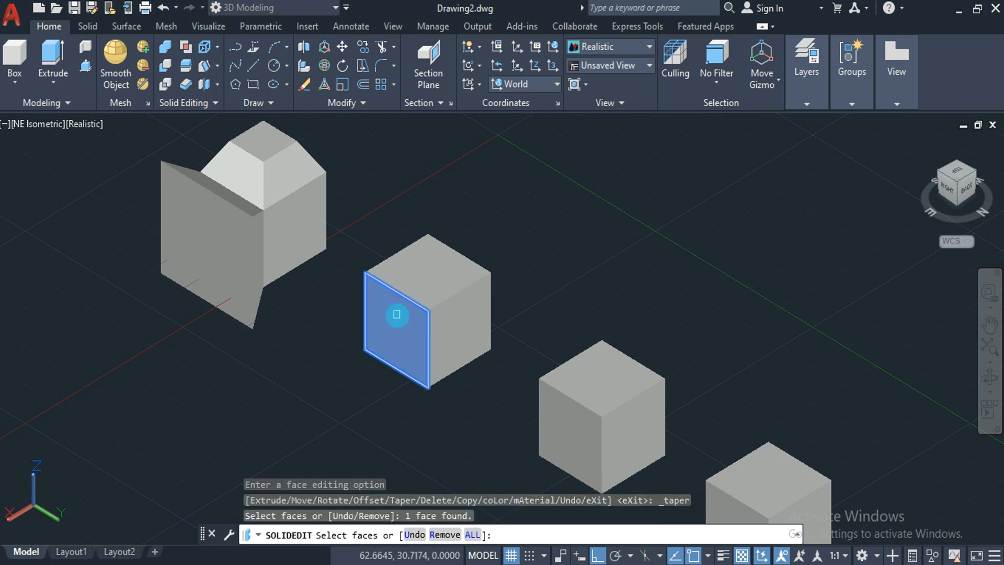
key("Return")
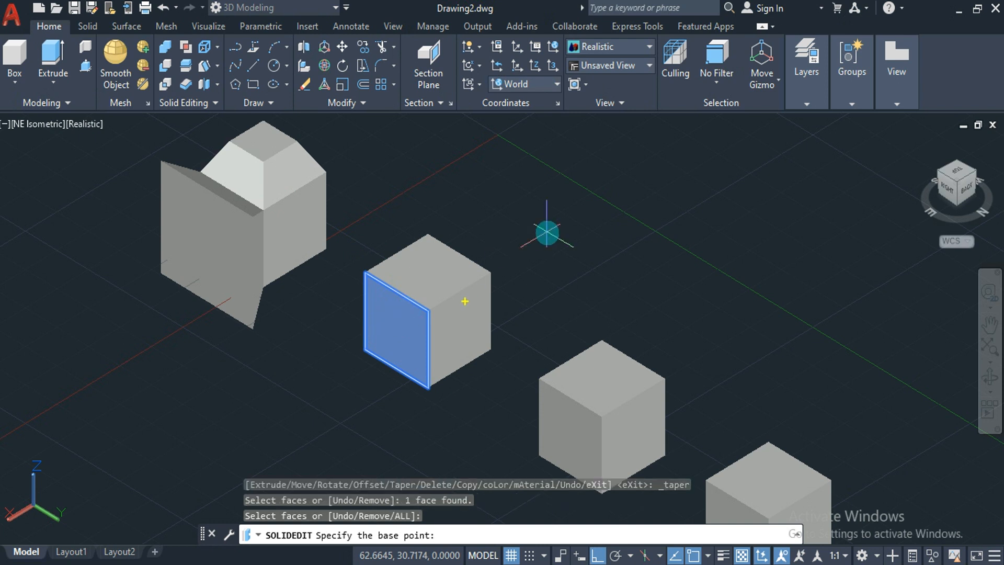
mouse_move(426, 343)
left_mouse_down()
mouse_move(372, 320)
mouse_move(379, 336)
mouse_move(382, 319)
left_mouse_up()
left_click_drag(395, 365, 400, 309)
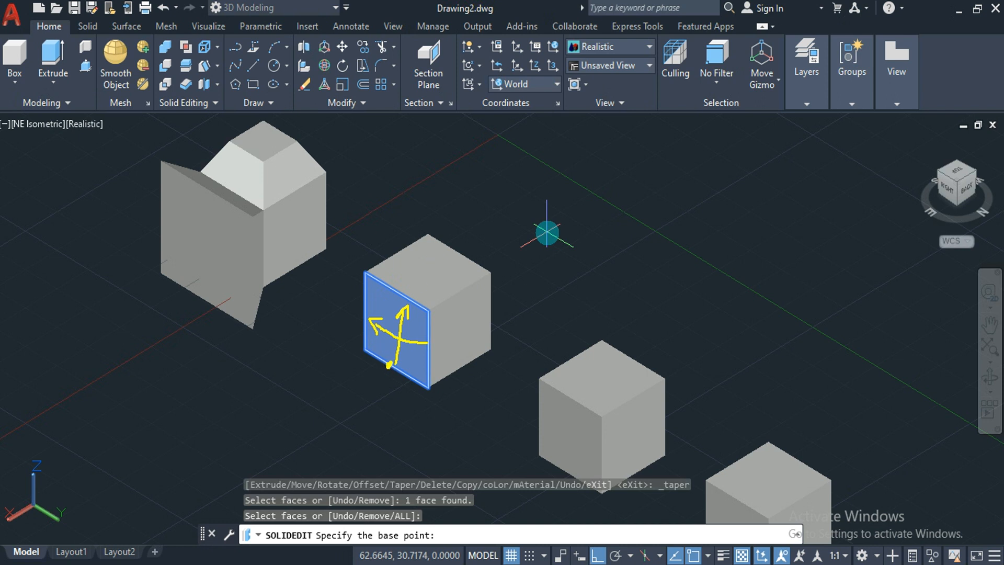
left_click_drag(386, 370, 390, 365)
mouse_move(430, 388)
left_mouse_down()
mouse_move(459, 285)
mouse_move(438, 319)
left_mouse_up()
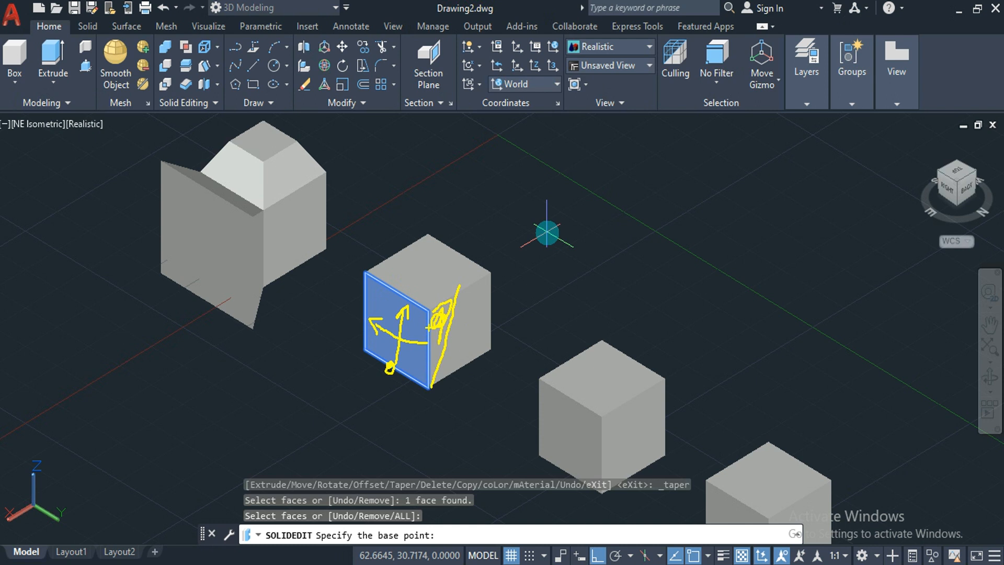
key("Escape")
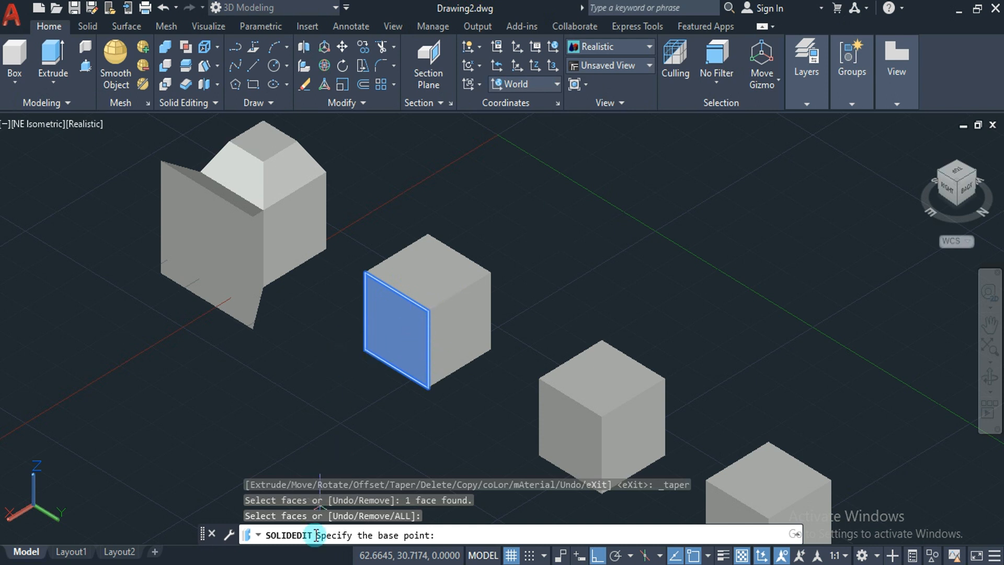
Taper the selected face by 30 along a vertical axis from its bottom edge's midpoint to its top edge's midpoint.
left_click(396, 367)
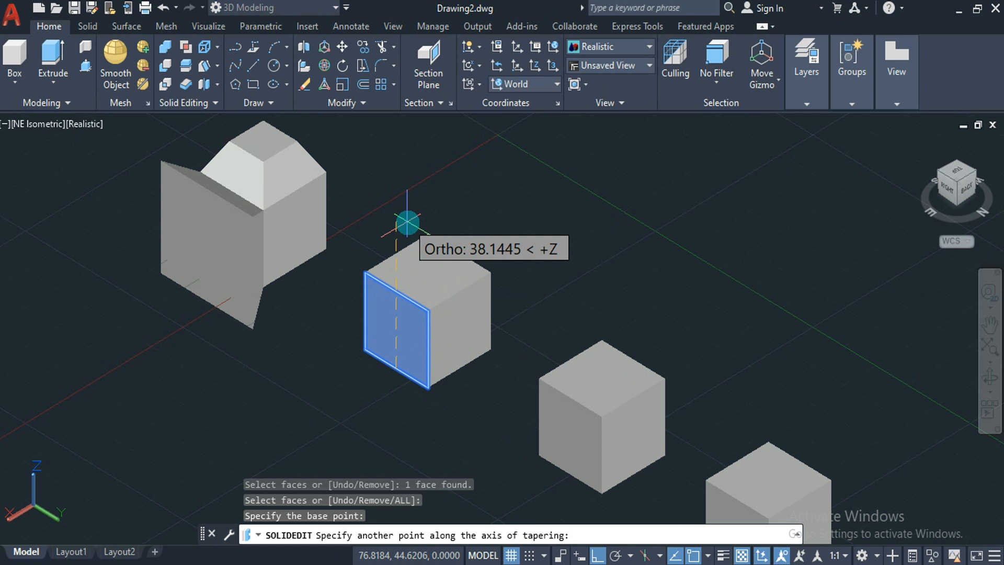
left_click(395, 291)
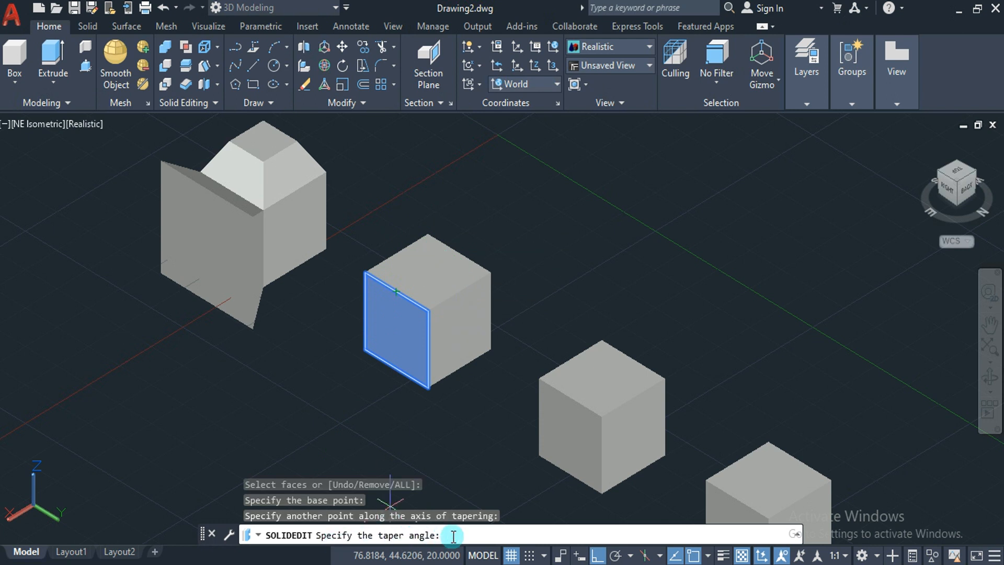
type("30")
key("Return")
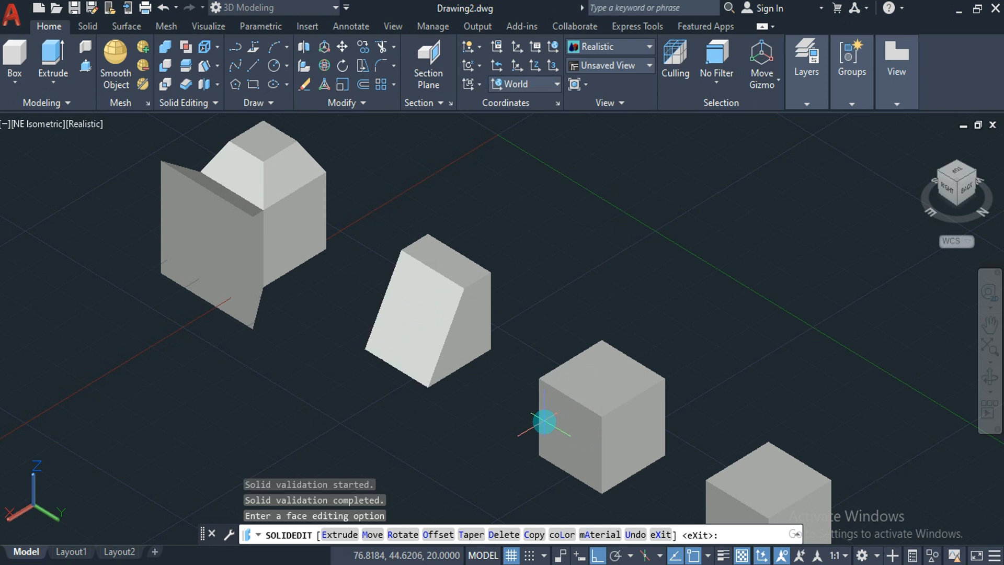
Taper the third box's front-left face by 30 along a horizontal axis between its vertical edges' midpoints, and undo the taper.
left_click(203, 66)
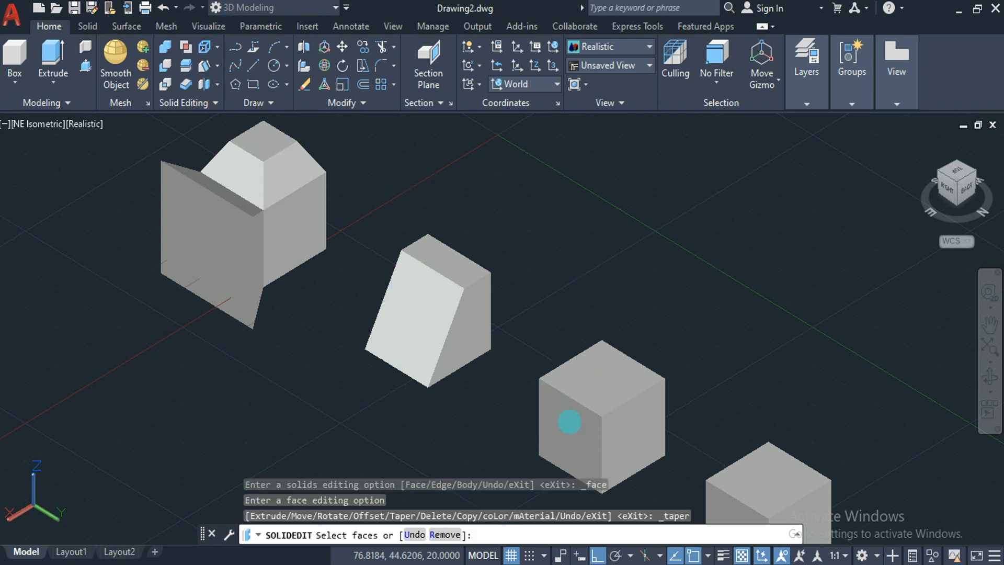
left_click(569, 419)
key("Return")
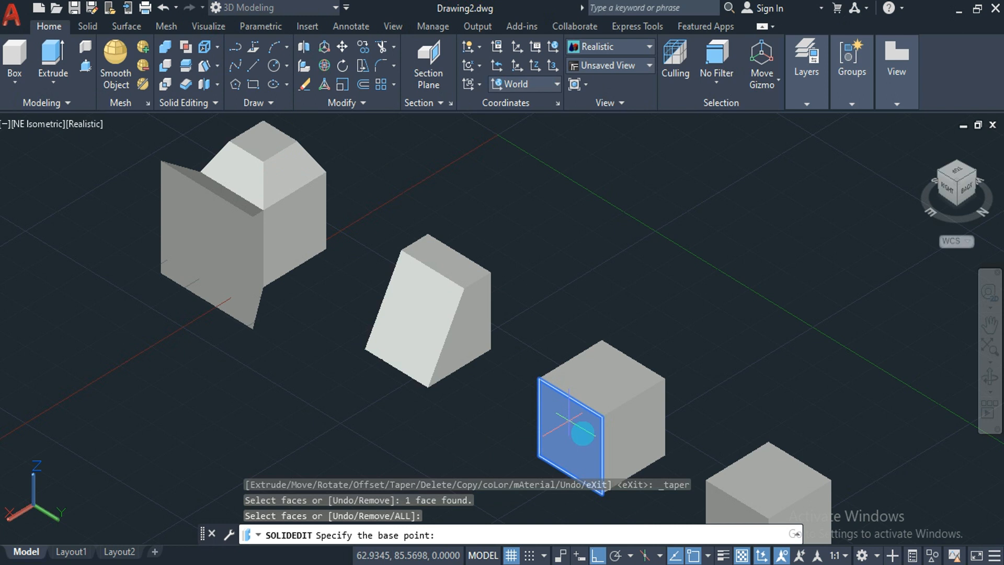
left_click(601, 455)
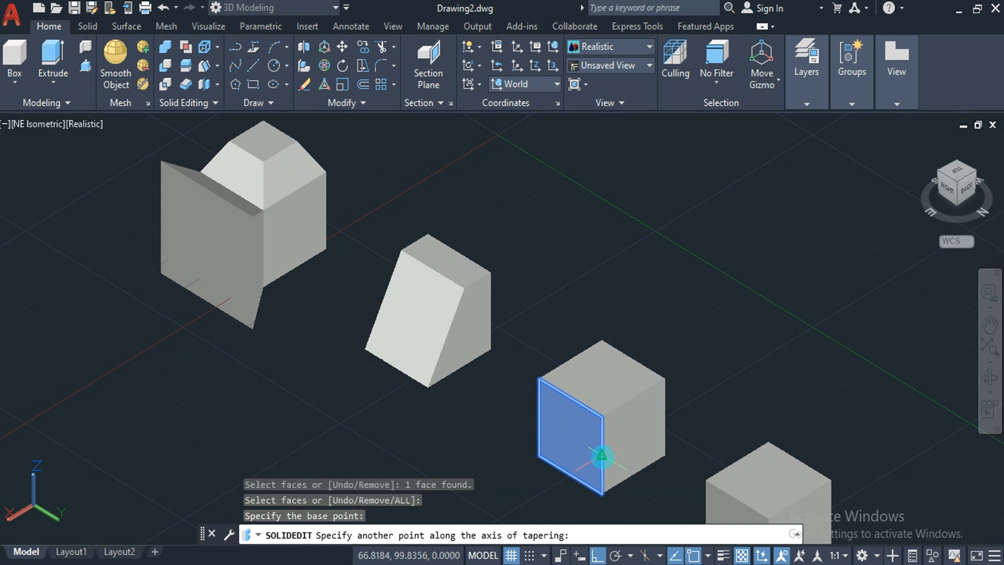
left_click(539, 418)
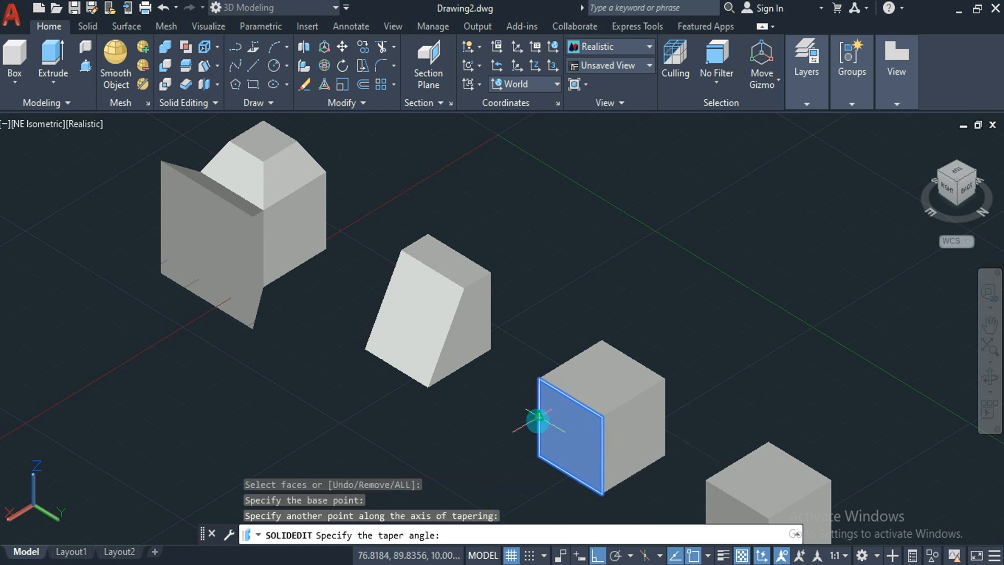
type("30")
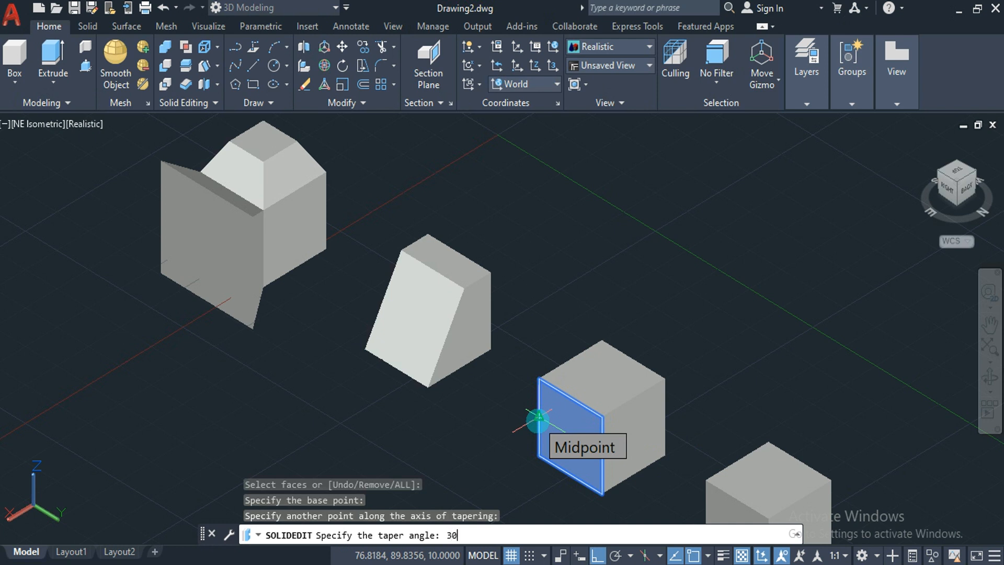
key("Return")
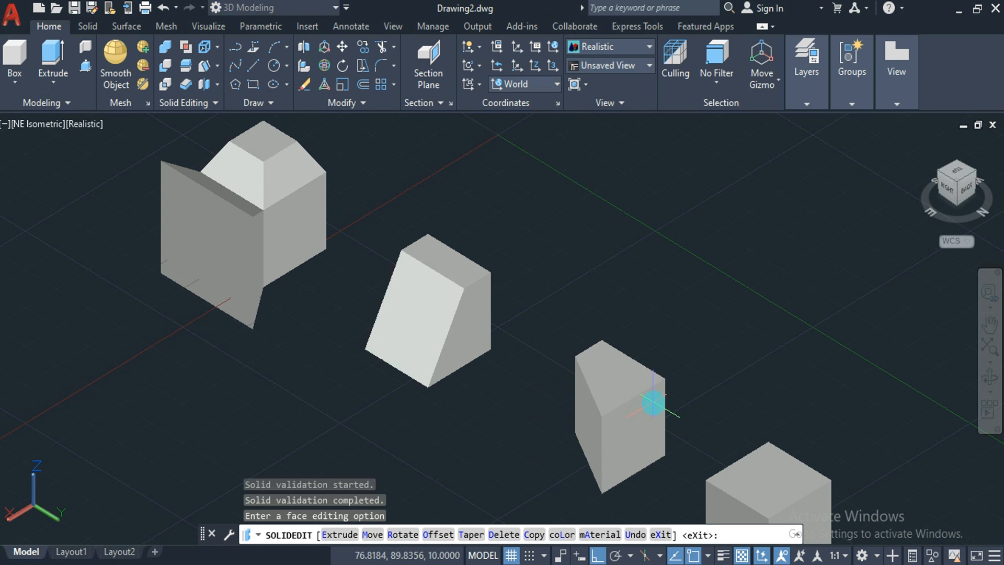
key("ctrl+z")
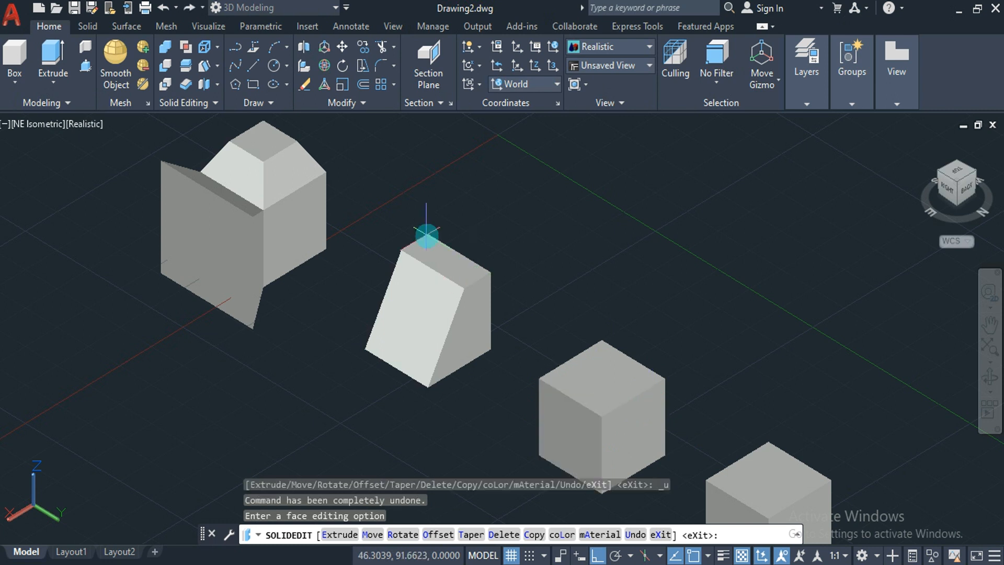
Taper the third box's front-left face by -30, with the axis from its front vertical edge's midpoint to the opposite edge's midpoint.
left_click(209, 65)
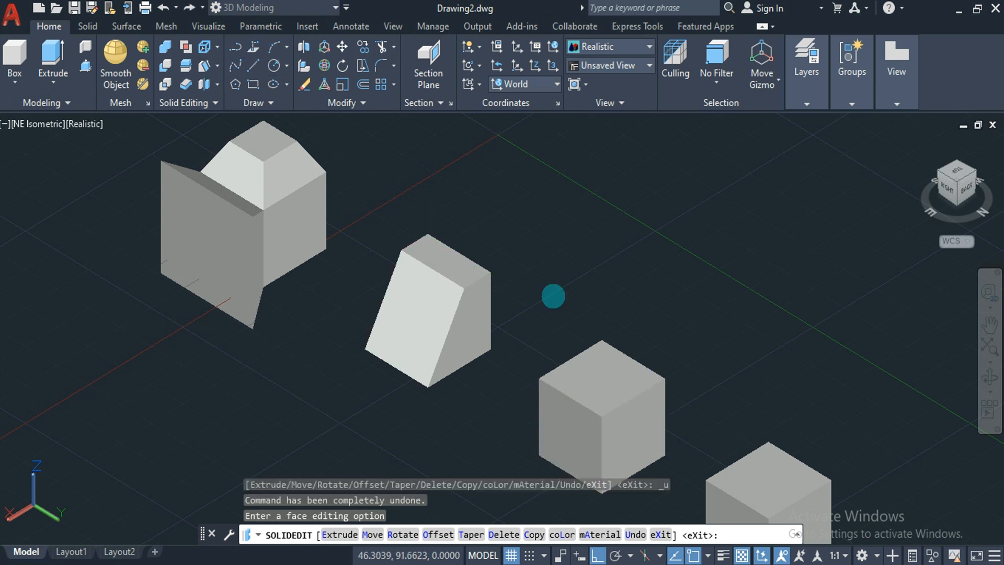
left_click(555, 418)
key("Return")
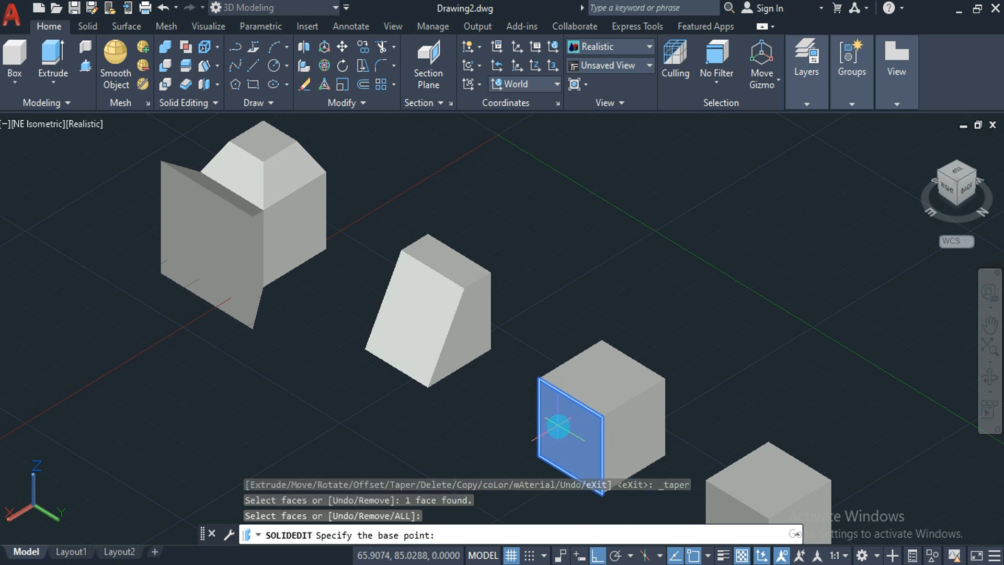
left_click(601, 455)
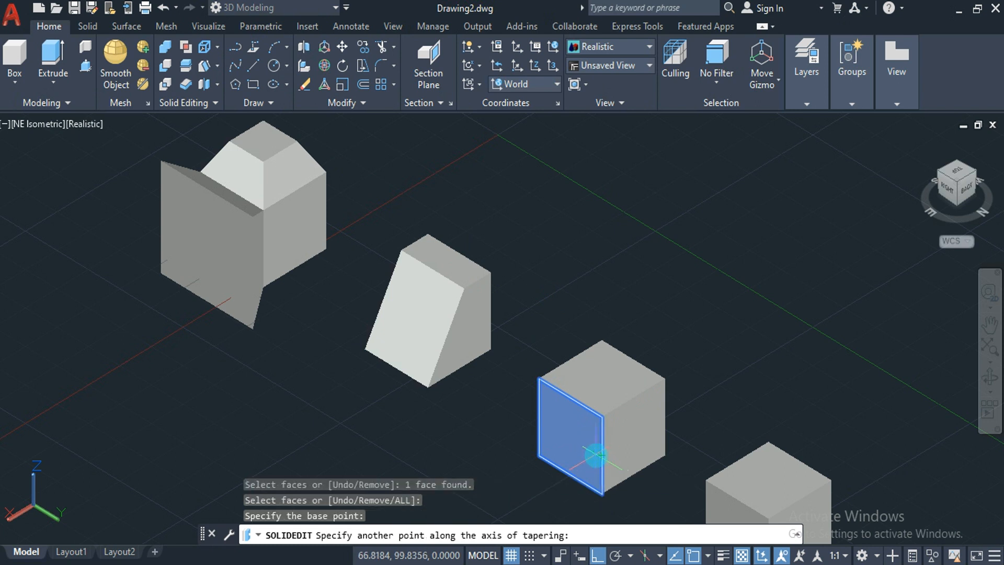
left_click(538, 417)
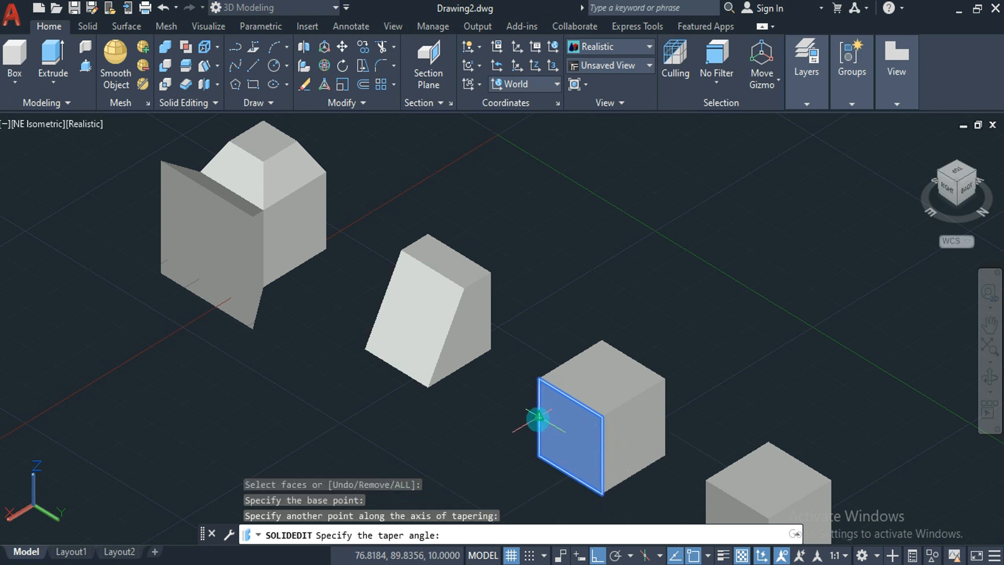
type("-30")
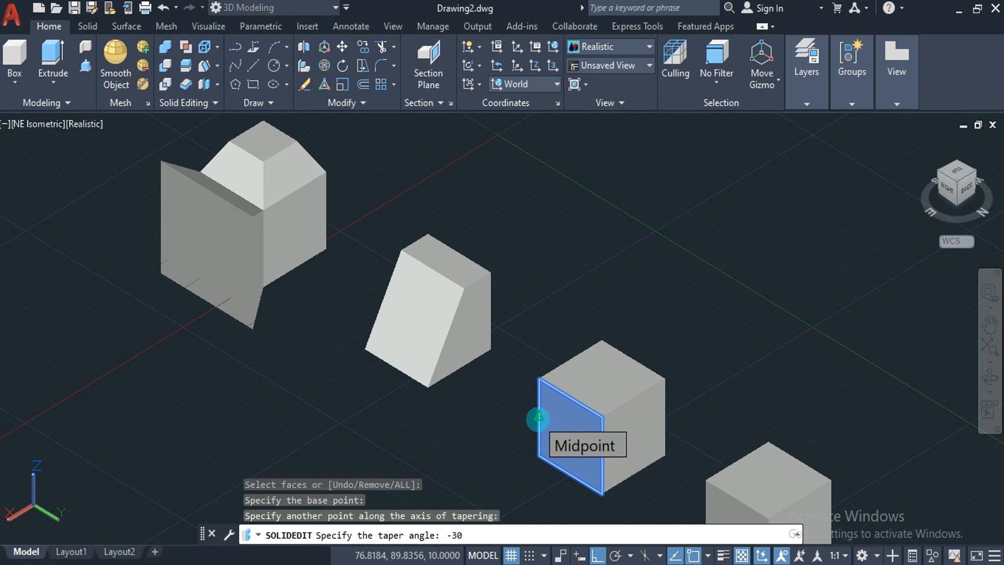
key("Return")
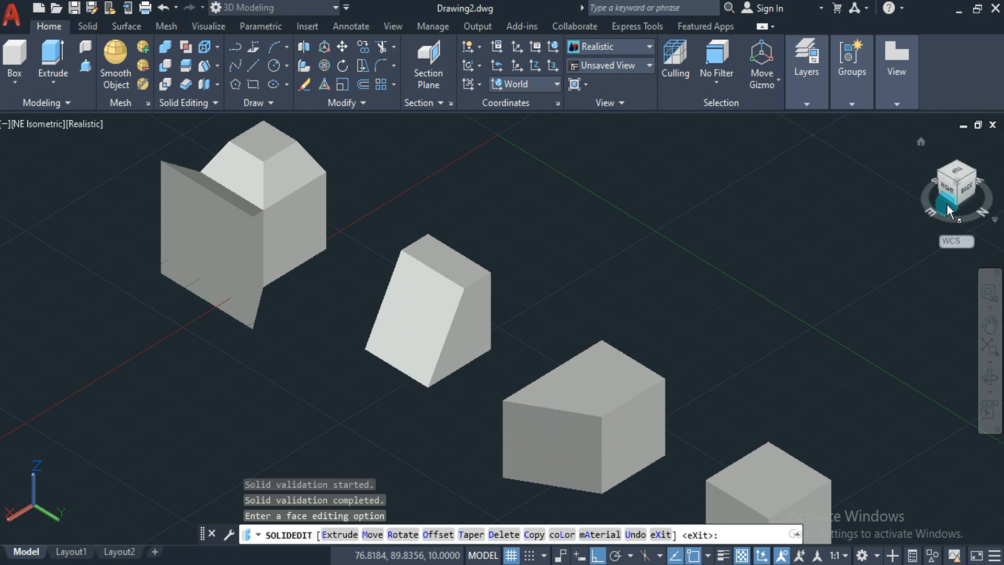
left_click(957, 189)
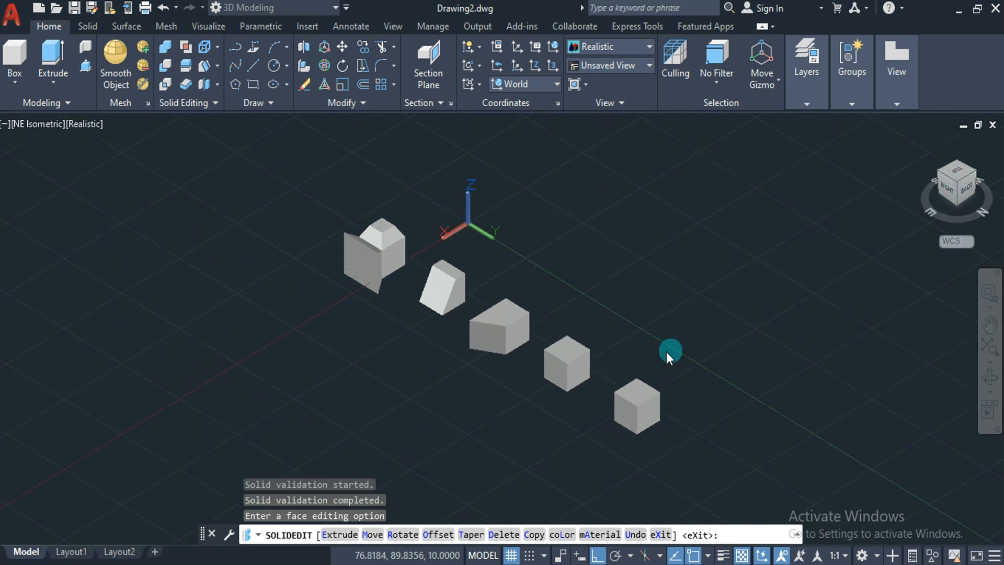
scroll(646, 408, "up", 3)
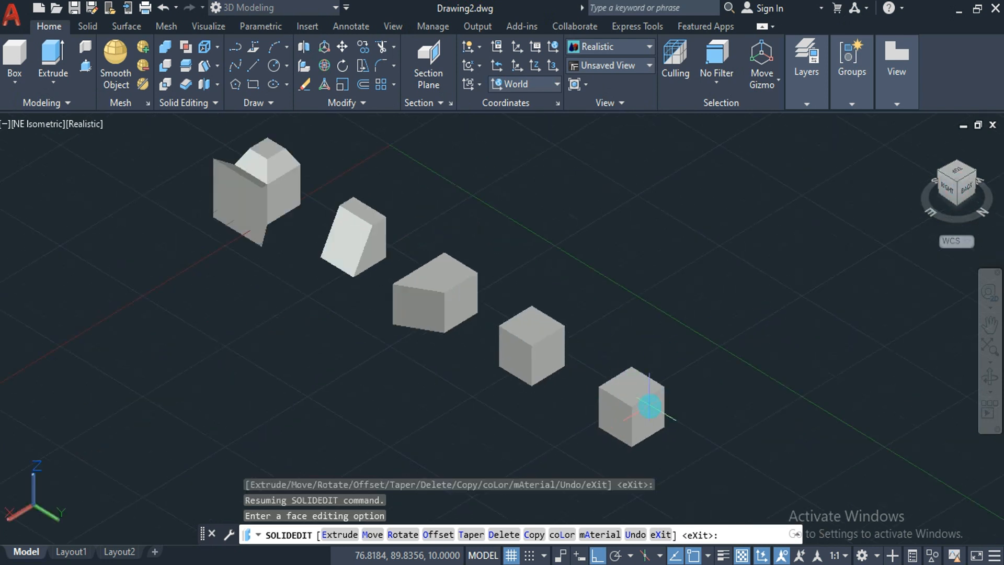
left_click(218, 62)
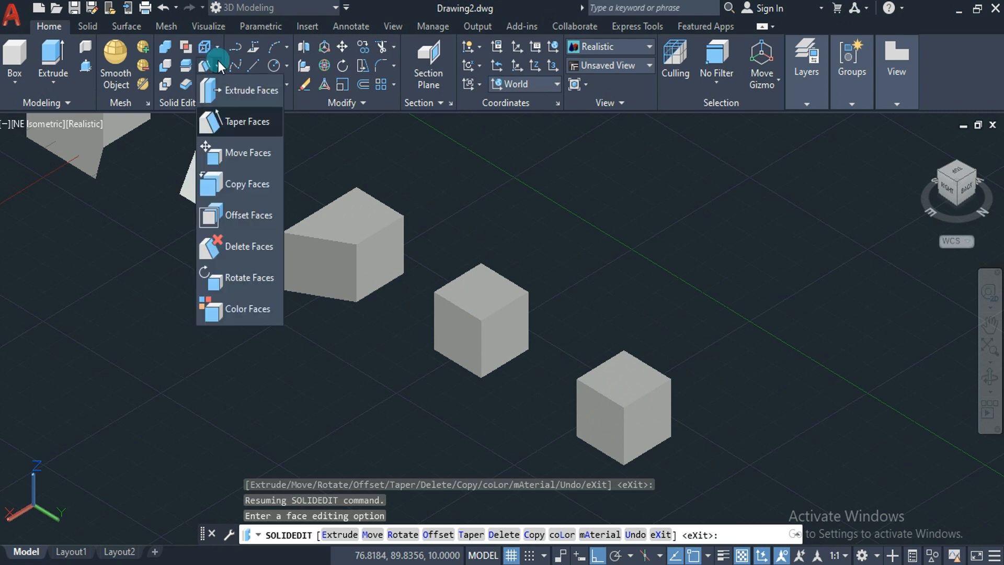
left_click(252, 157)
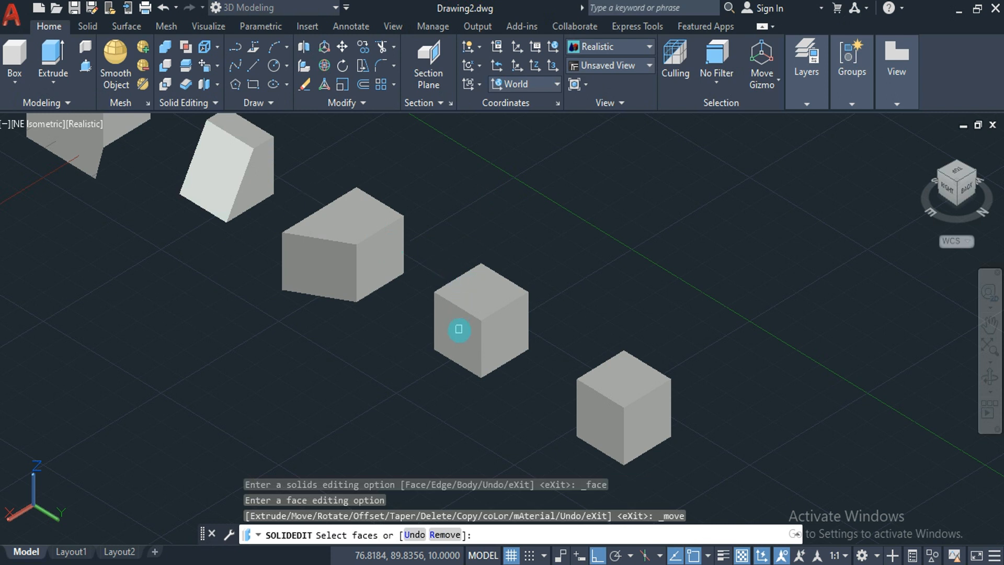
left_click(457, 327)
left_click(458, 335)
left_click(459, 335)
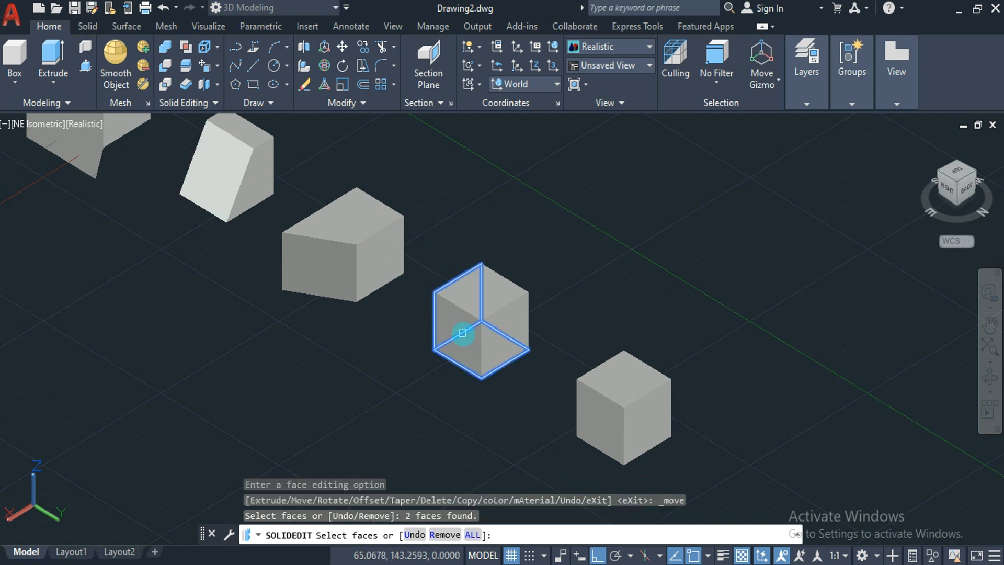
left_click(199, 71)
scroll(473, 318, "up", 2)
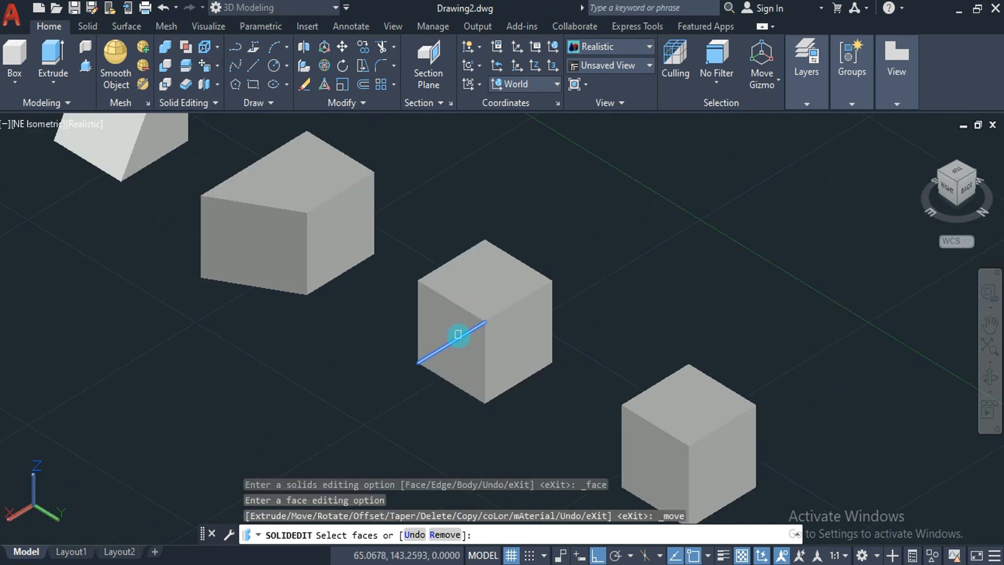
left_click(457, 336)
key("Escape")
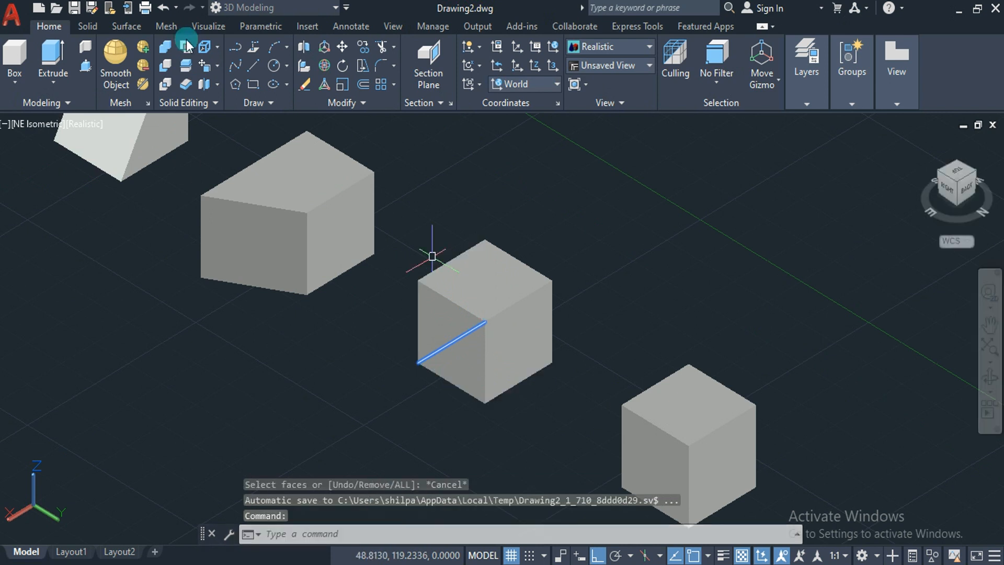
key("Escape")
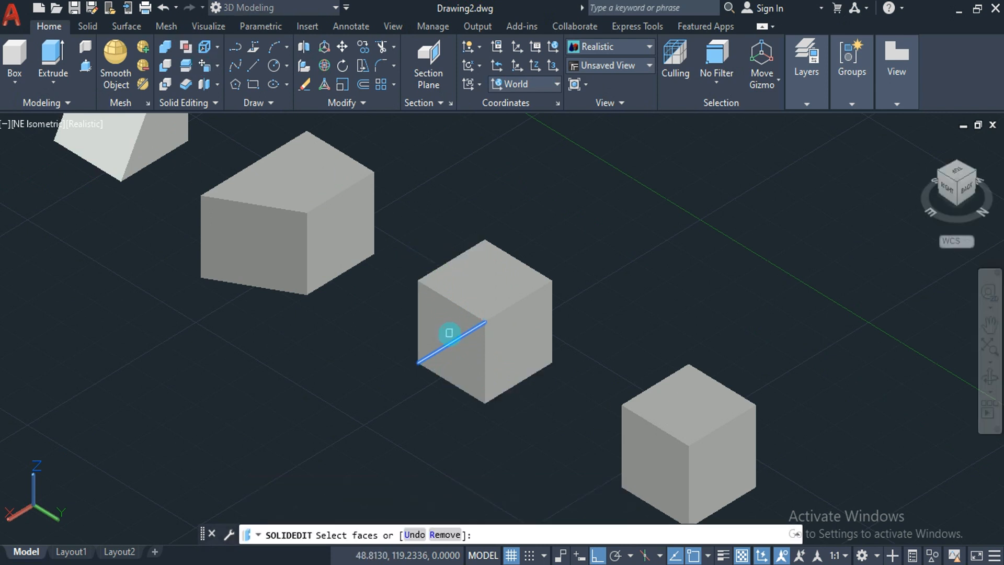
Move the front-left face of the fourth box outward by 15 along the X axis from its bottom corner, and undo the move.
left_click(473, 343)
key("Return")
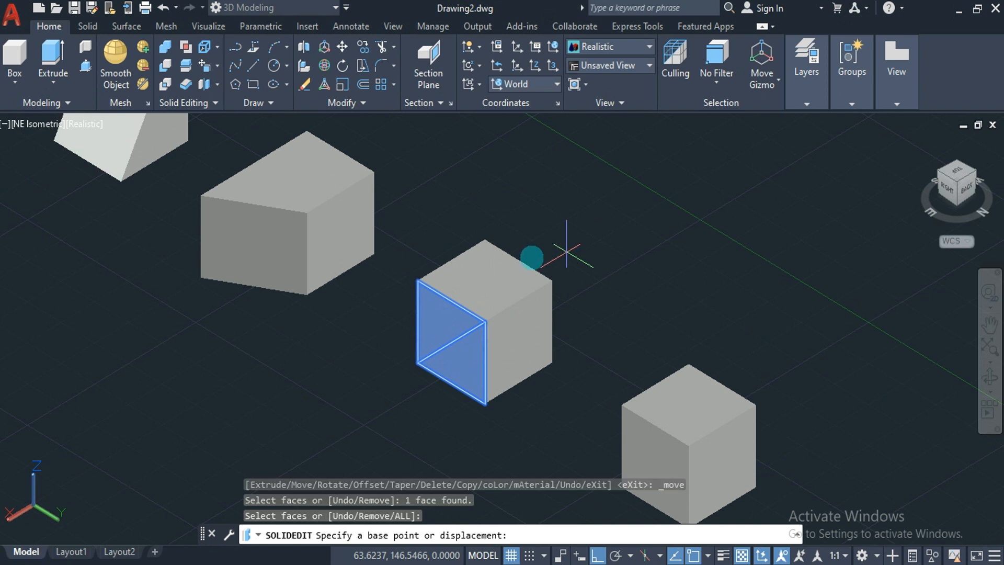
left_click(412, 364)
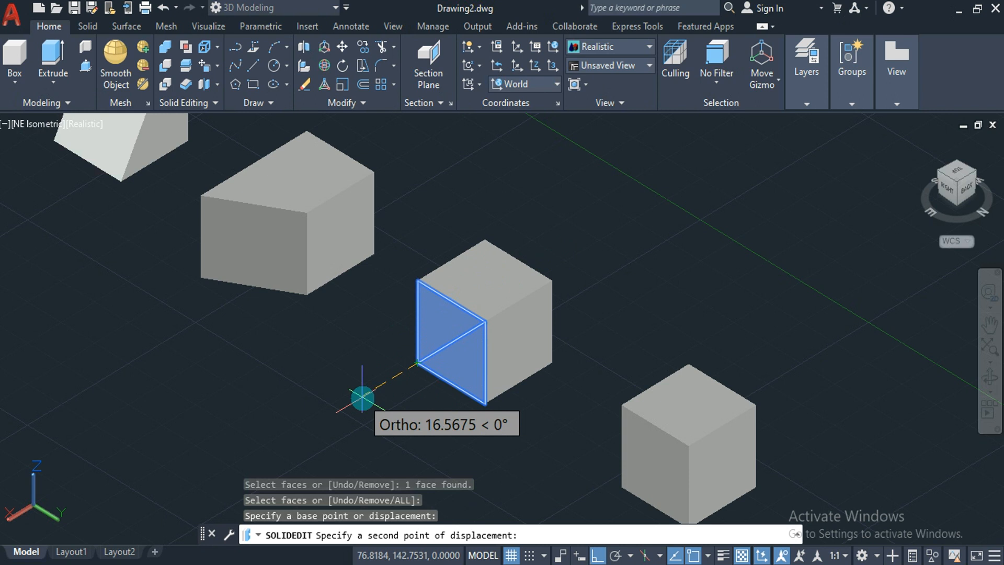
type("15")
key("Return")
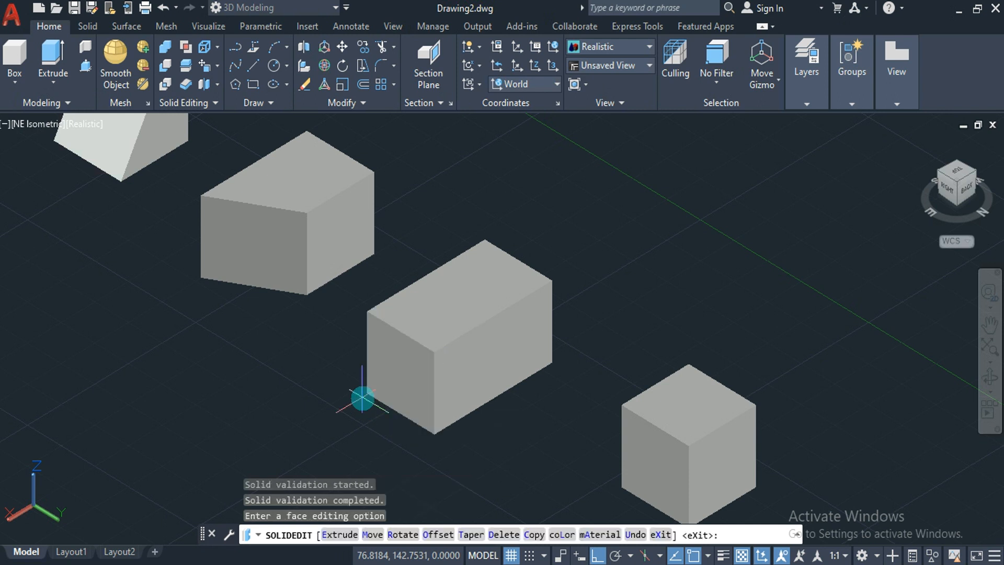
key("ctrl+z")
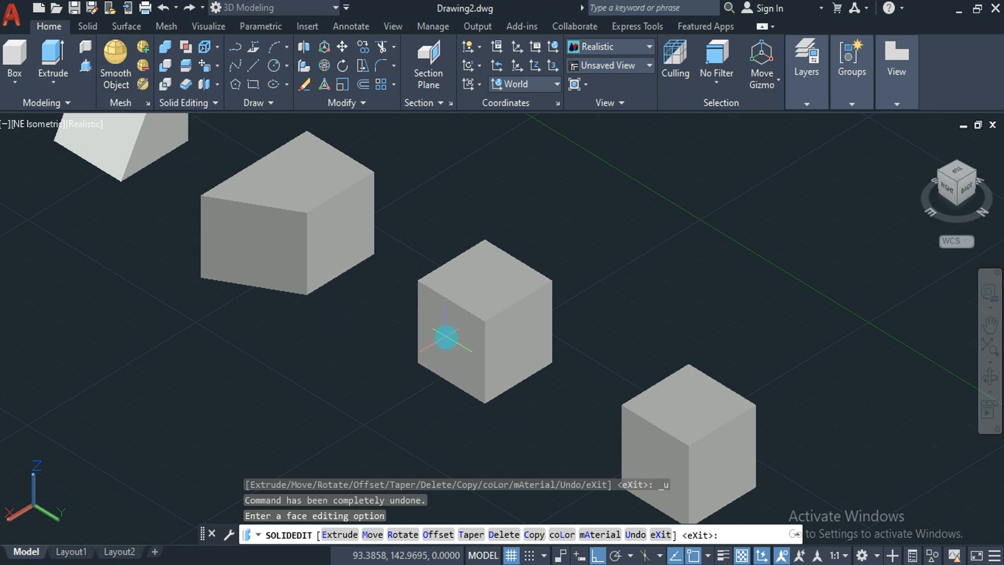
Press-pull the fourth box's front-left face outward by 15.
left_click(88, 69)
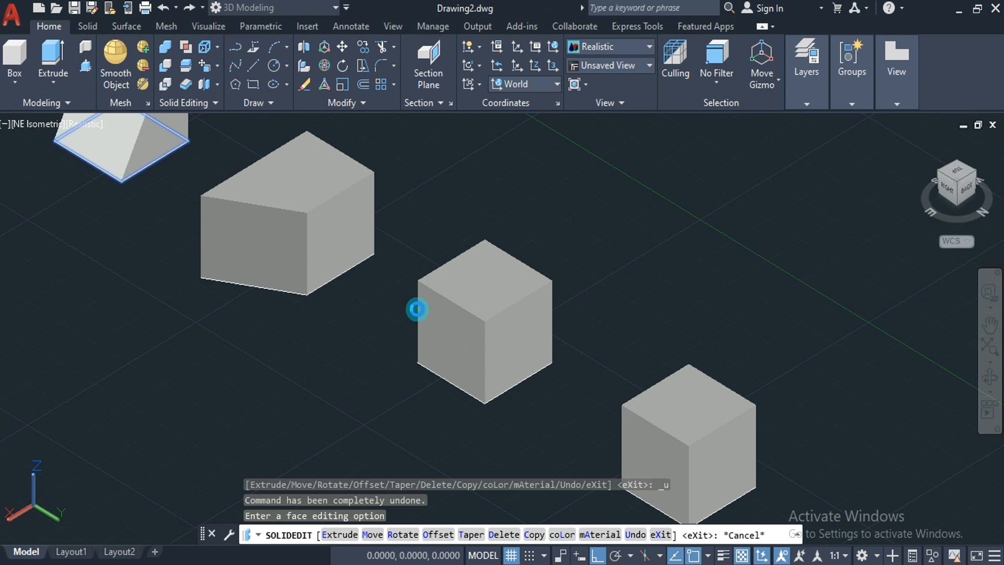
left_click(455, 333)
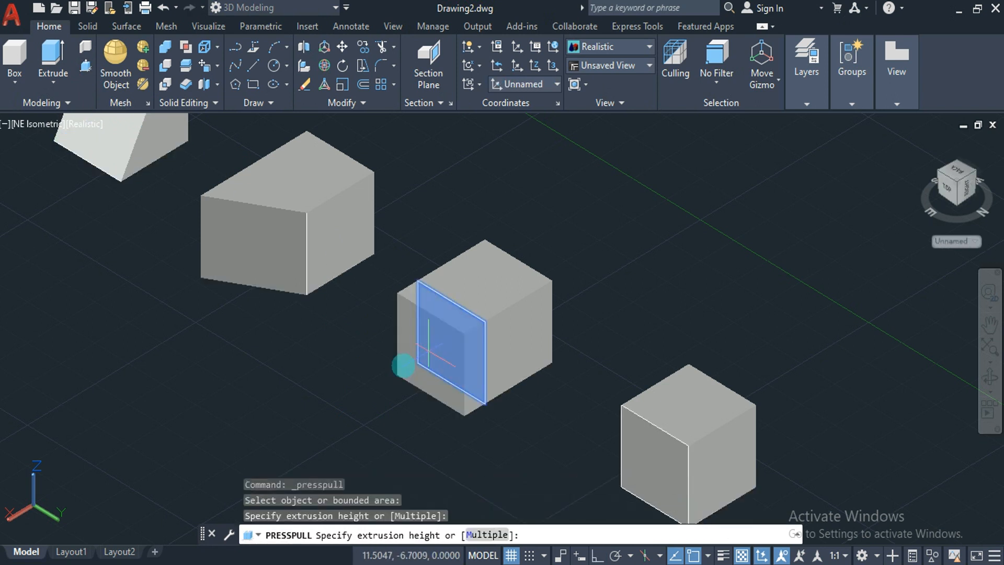
type("15")
key("Return")
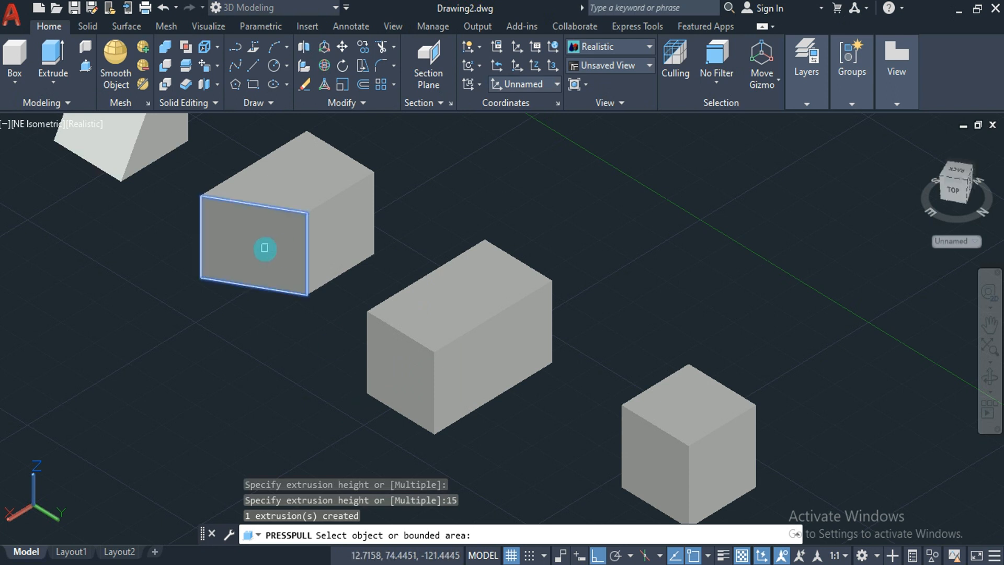
Press-pull the third box's angled end face outward by 15, and undo both press-pulls.
left_click(265, 248)
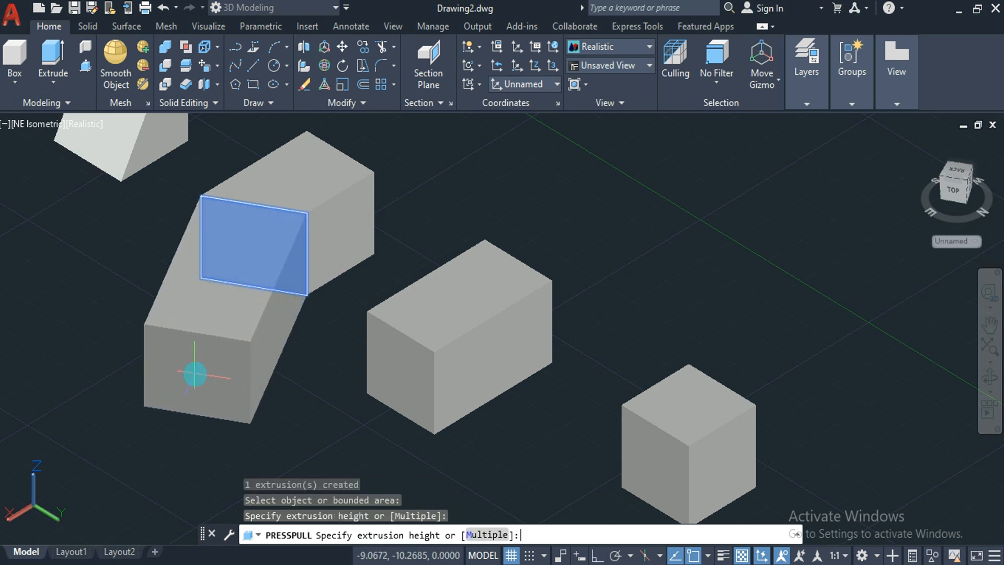
type("15")
key("Return")
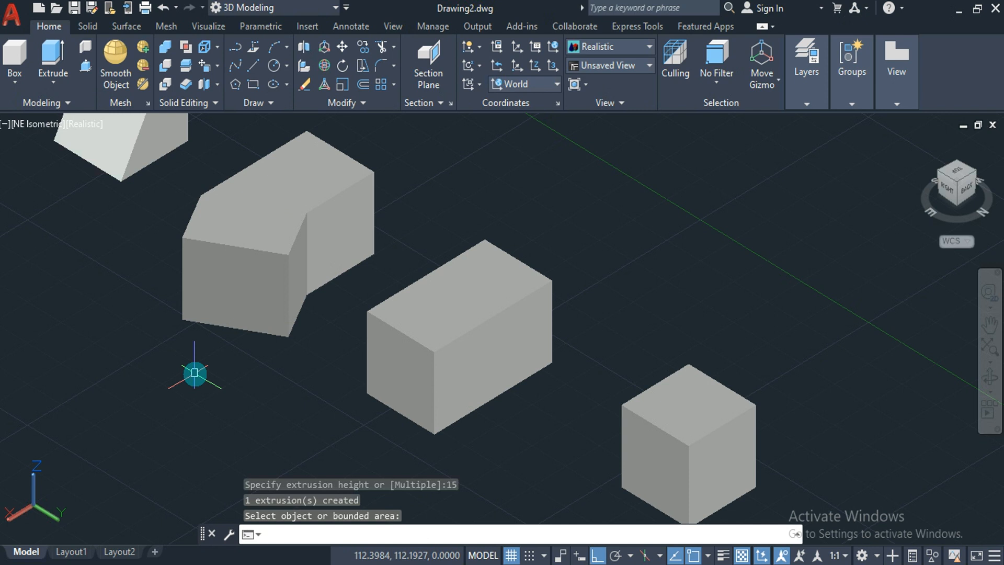
key("ctrl+z")
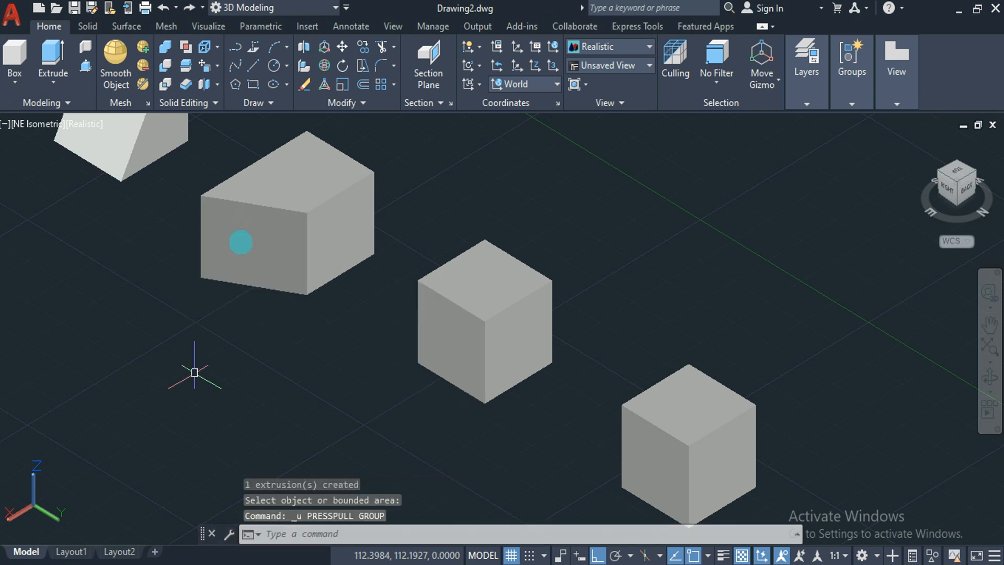
Move the third box's angled end face outward by 20 along the X axis, using its front bottom corner as base point.
left_click(217, 67)
left_click(224, 154)
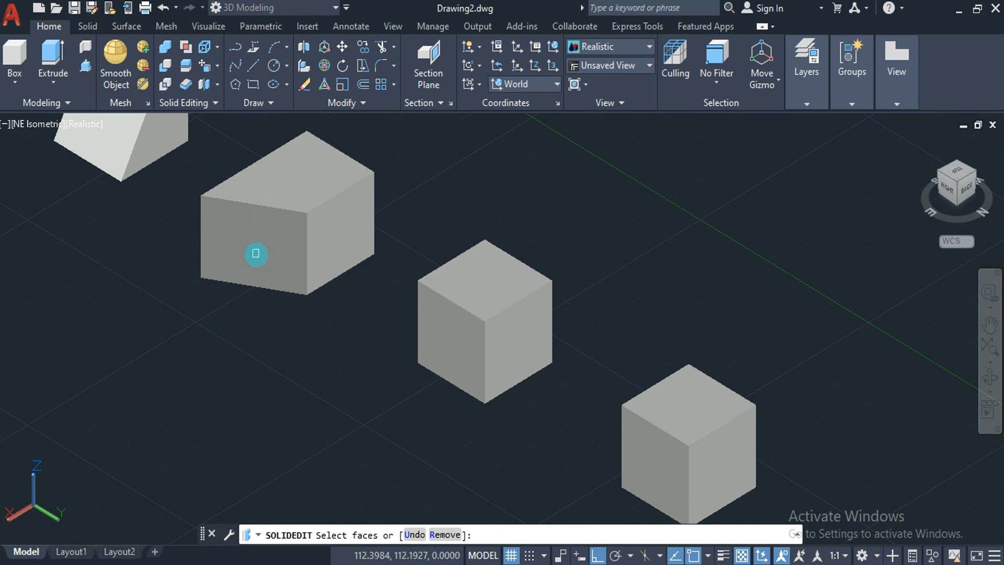
left_click(254, 254)
key("Return")
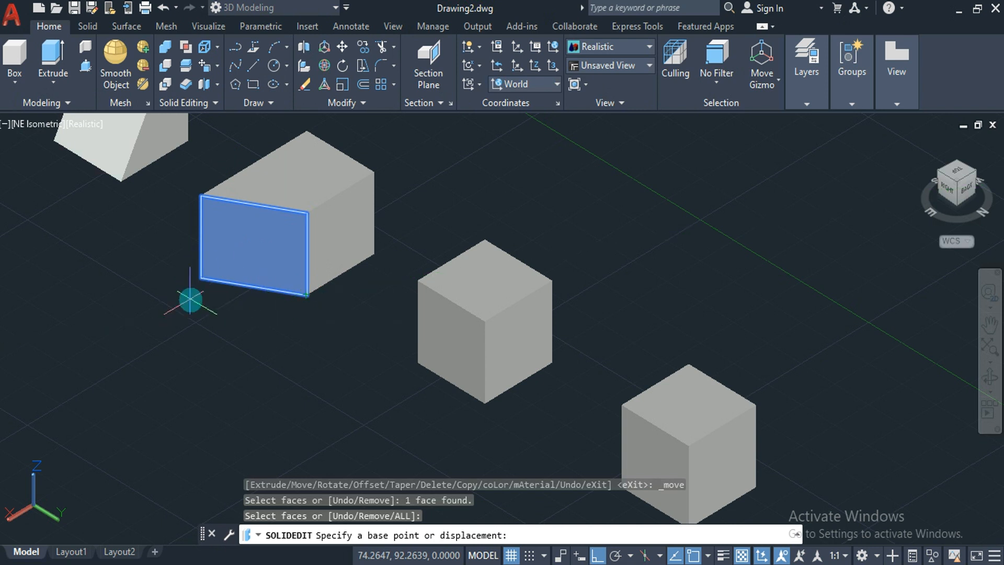
left_click(306, 294)
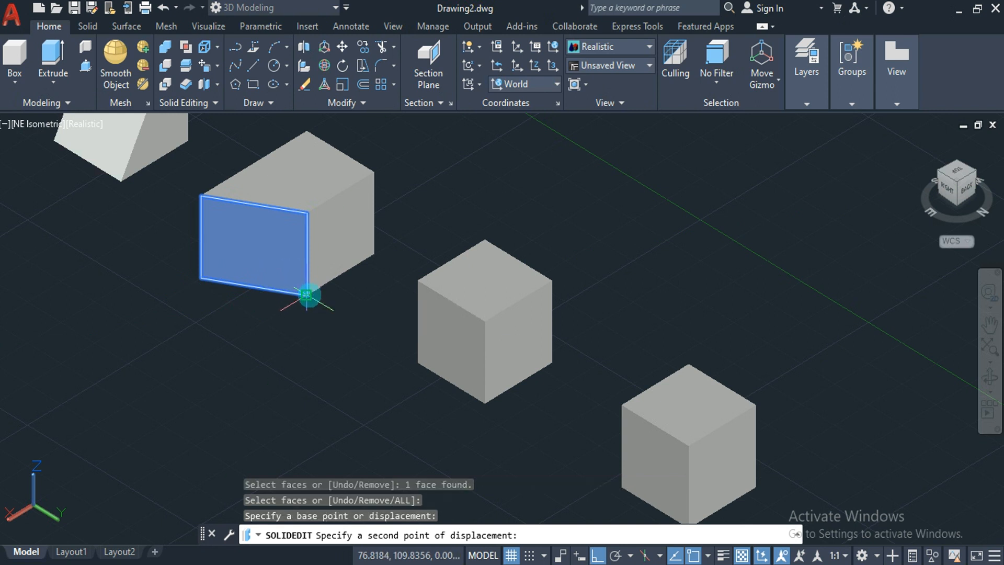
type("20")
key("Return")
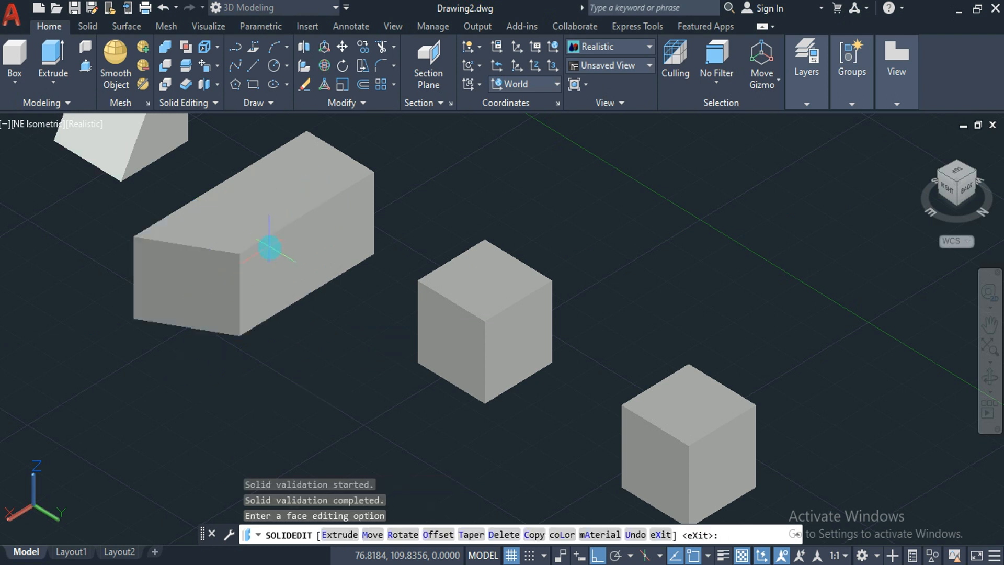
Copy the fourth box's top and front-left faces from their shared outer corner to the empty area behind the box.
left_click(218, 65)
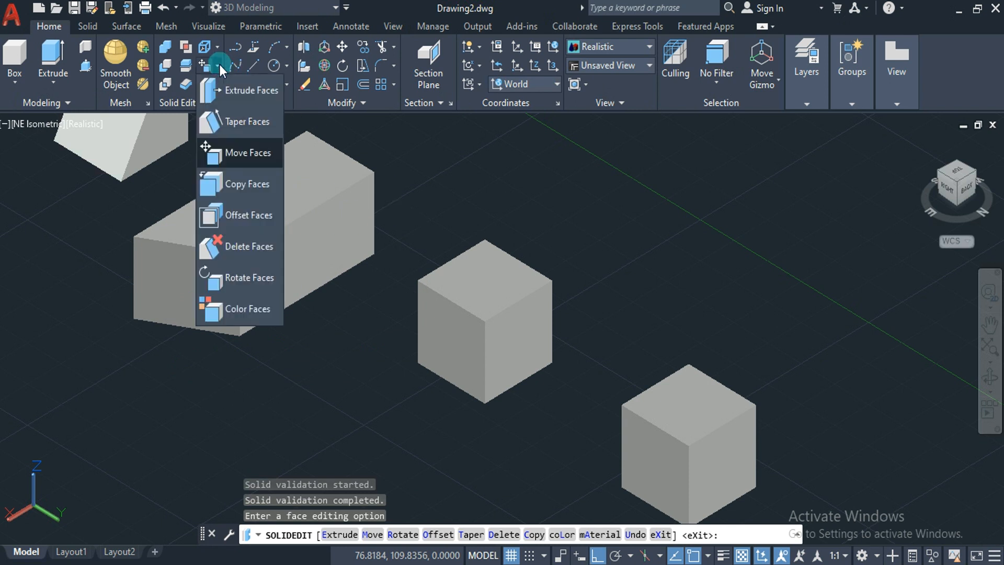
left_click(261, 184)
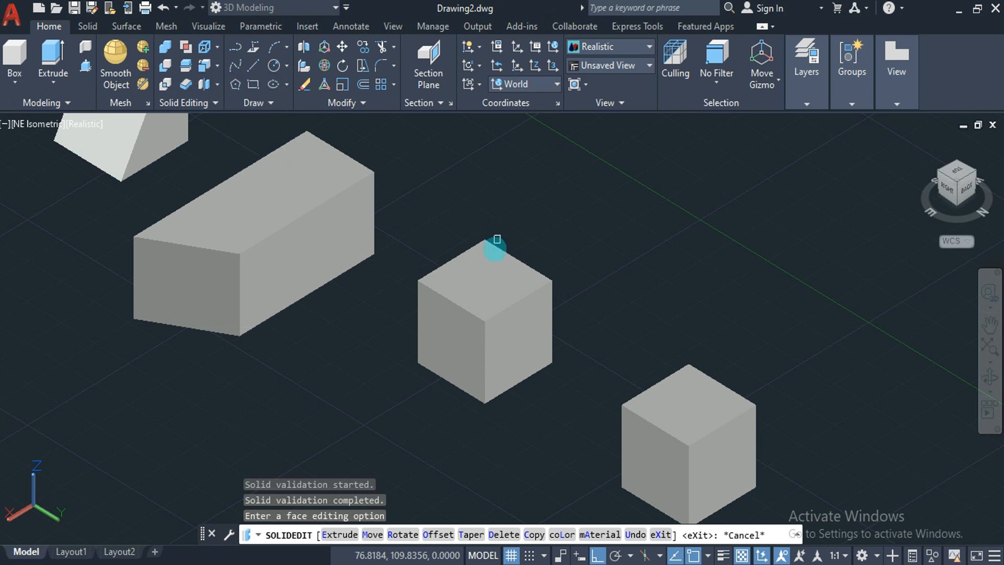
left_click(478, 276)
left_click(451, 320)
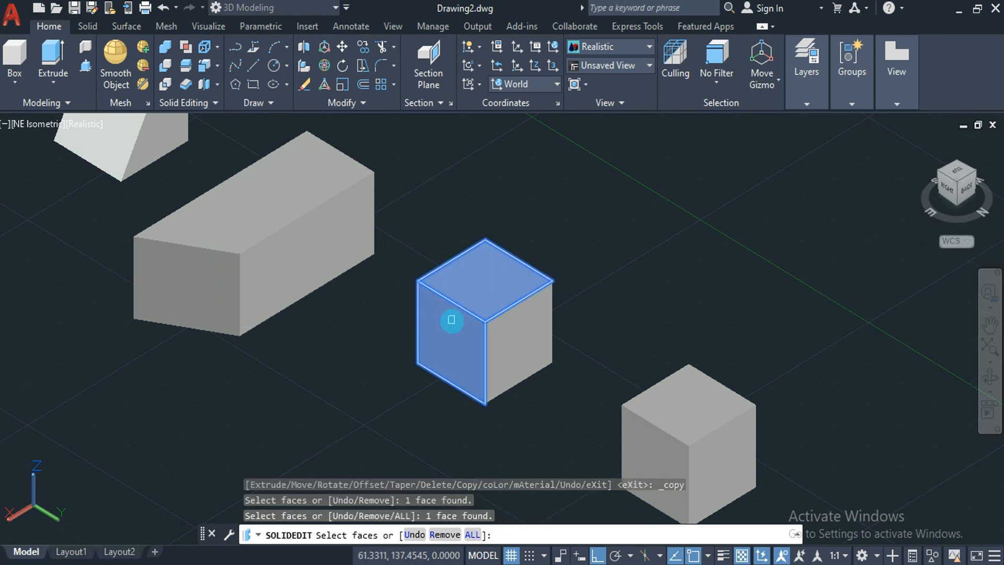
key("Return")
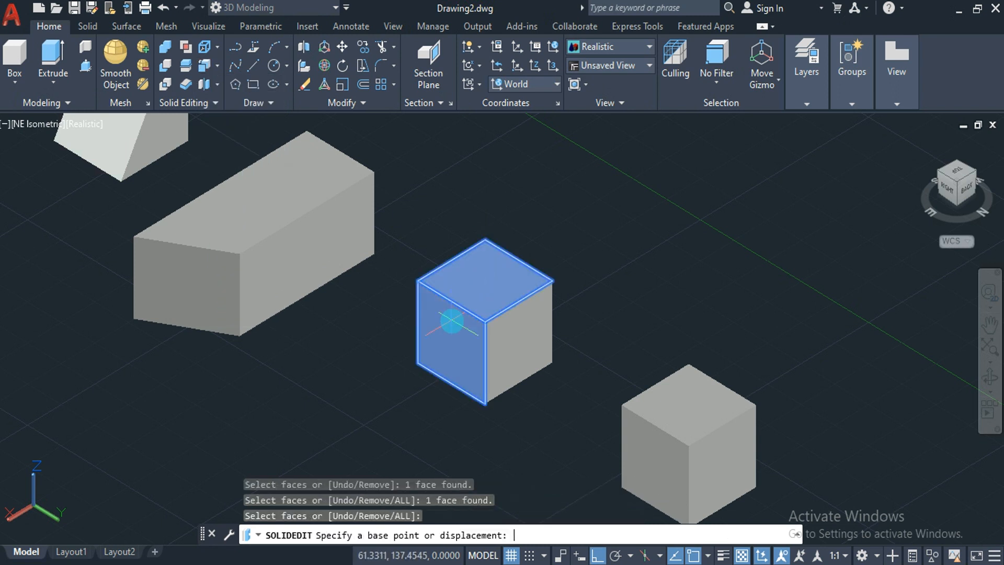
left_click(415, 280)
left_click(591, 173)
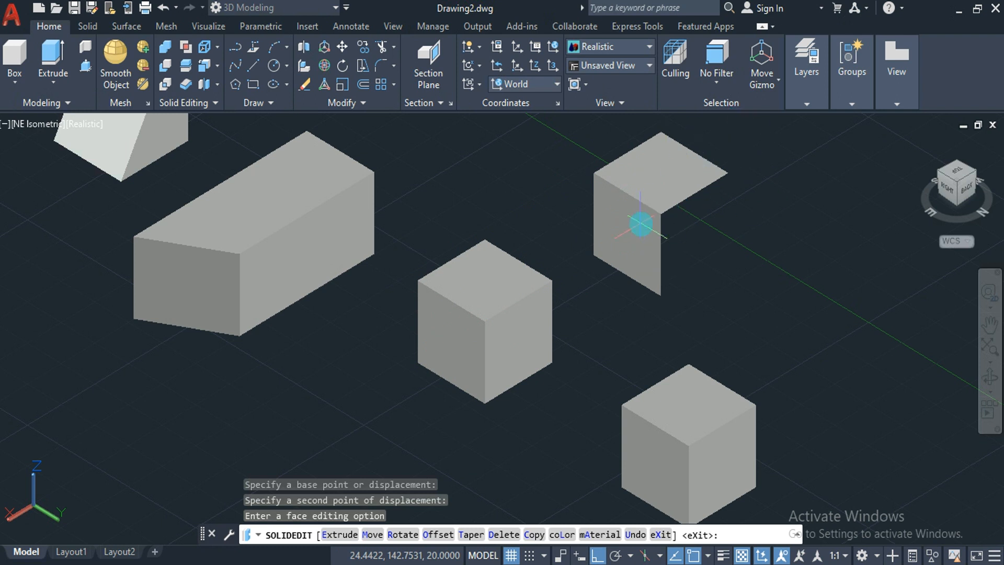
Offset the wedge-shaped box's top face upward by about 6.4, picking the distance vertically from its back corner.
left_click(219, 66)
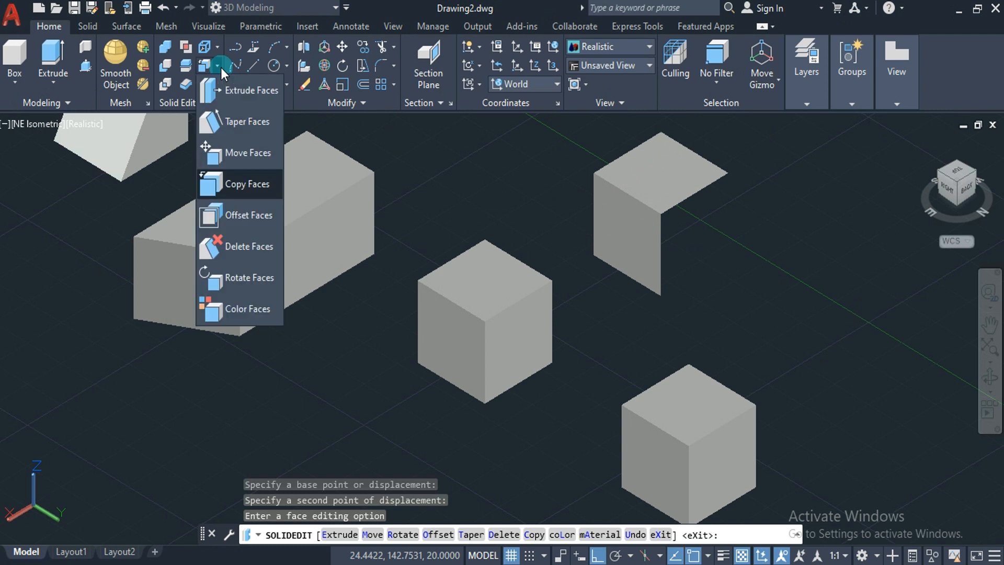
left_click(224, 214)
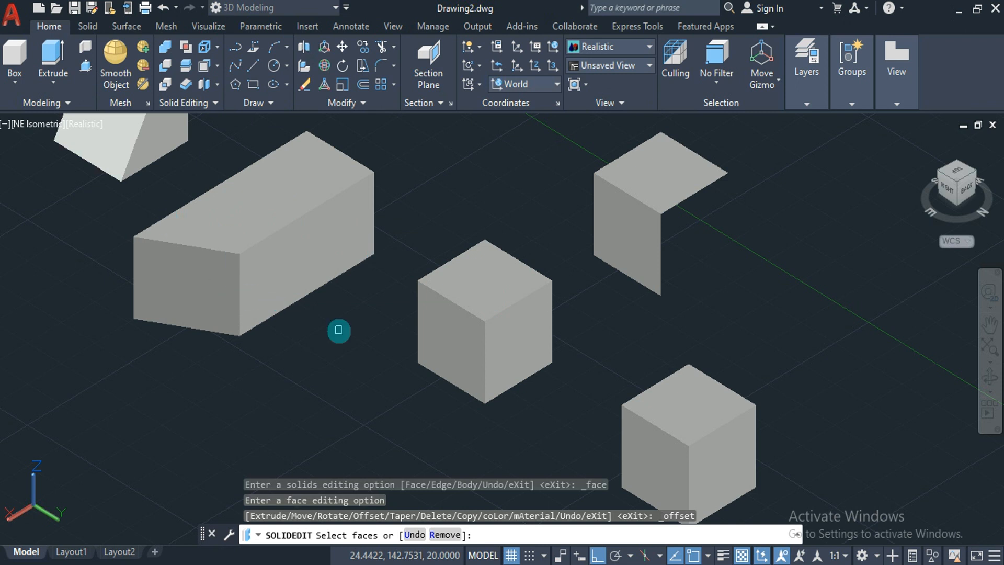
scroll(338, 331, "down", 3)
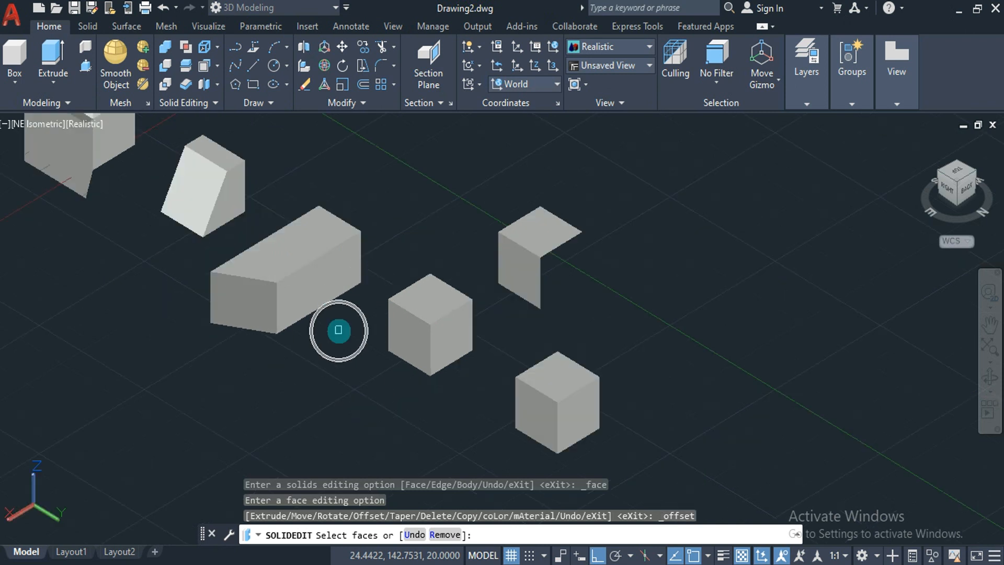
left_click(225, 156)
key("Return")
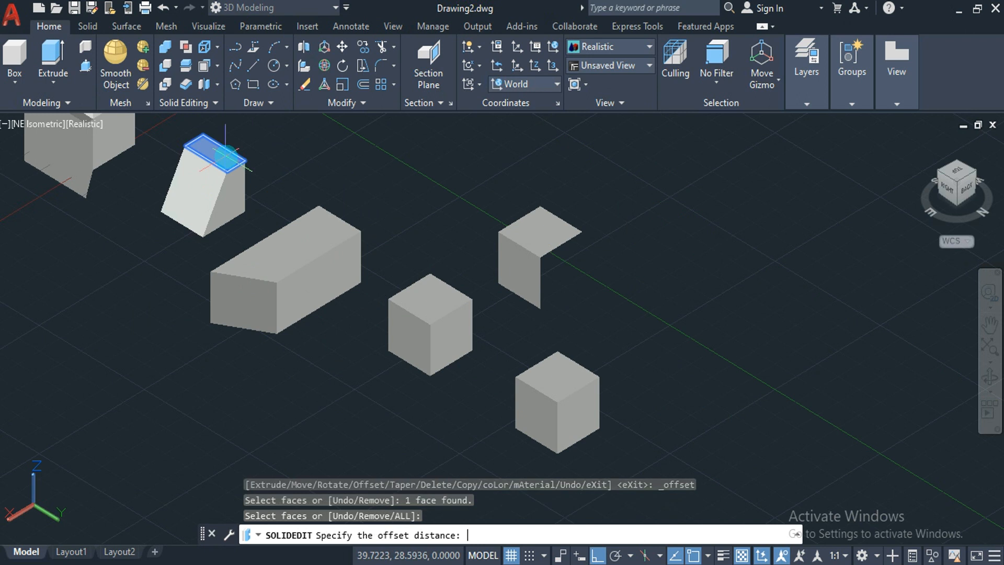
left_click(244, 160)
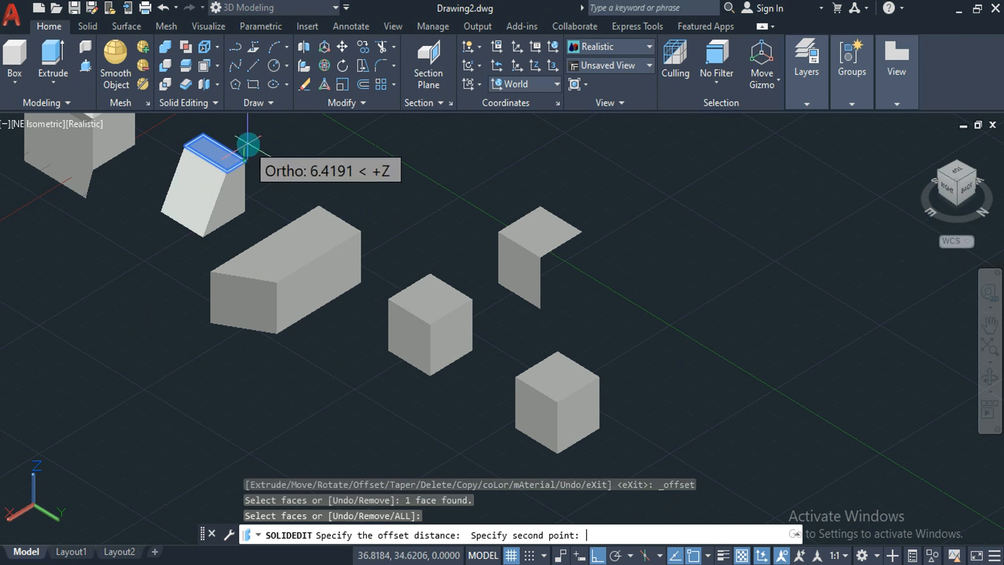
left_click(248, 144)
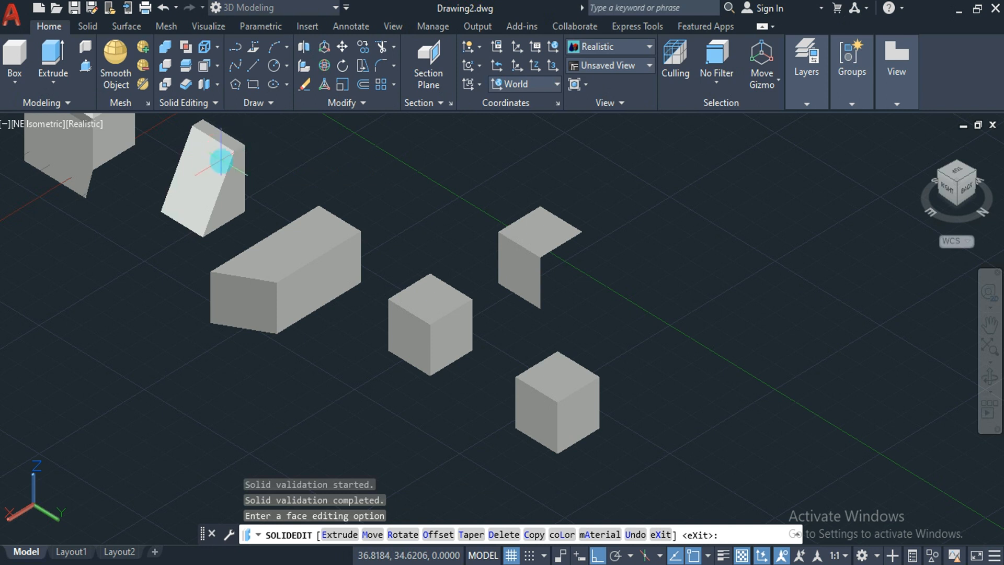
Try to delete the front-left face of the fourth box with Delete Faces.
left_click(219, 69)
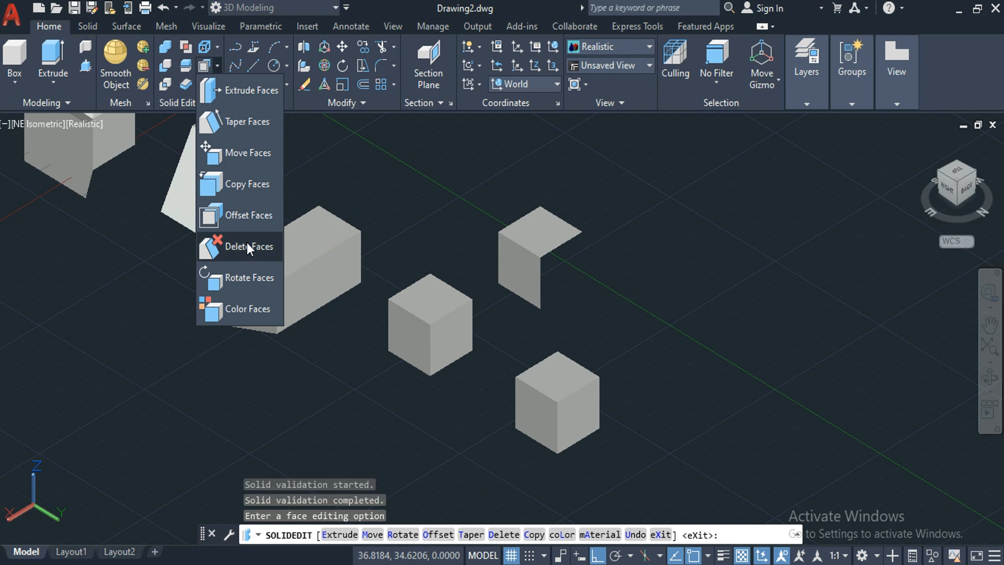
left_click(242, 255)
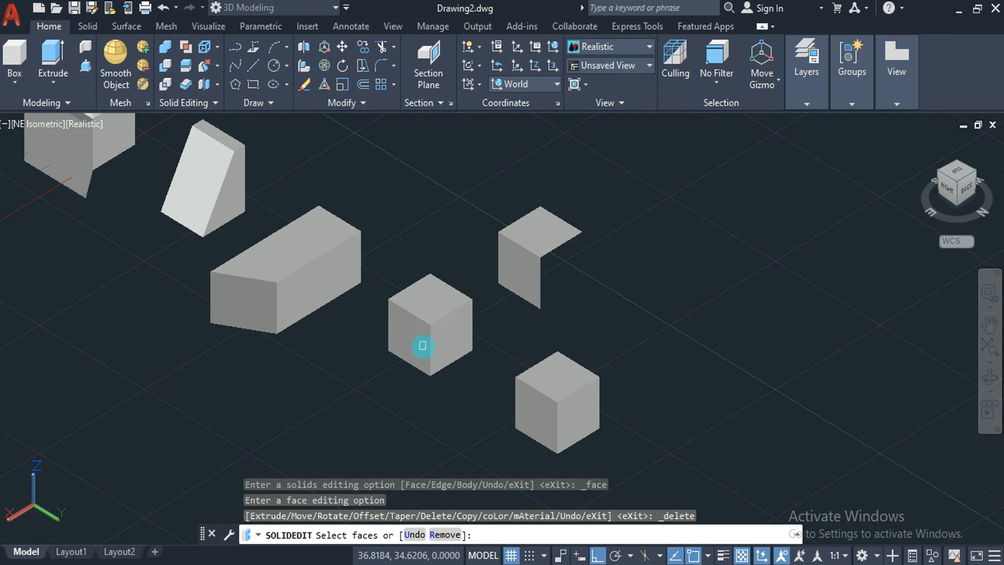
scroll(422, 345, "up", 3)
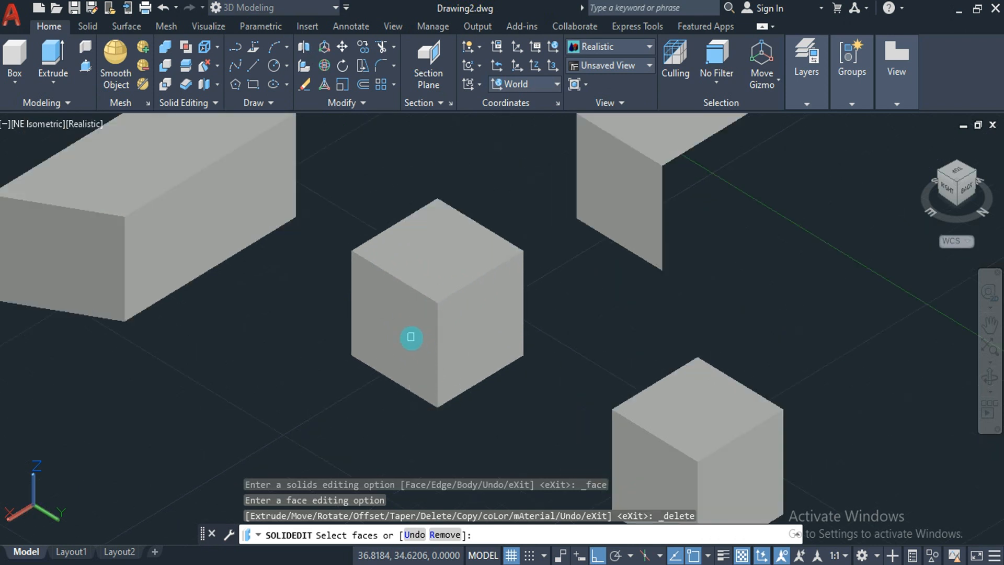
left_click(410, 337)
key("Return")
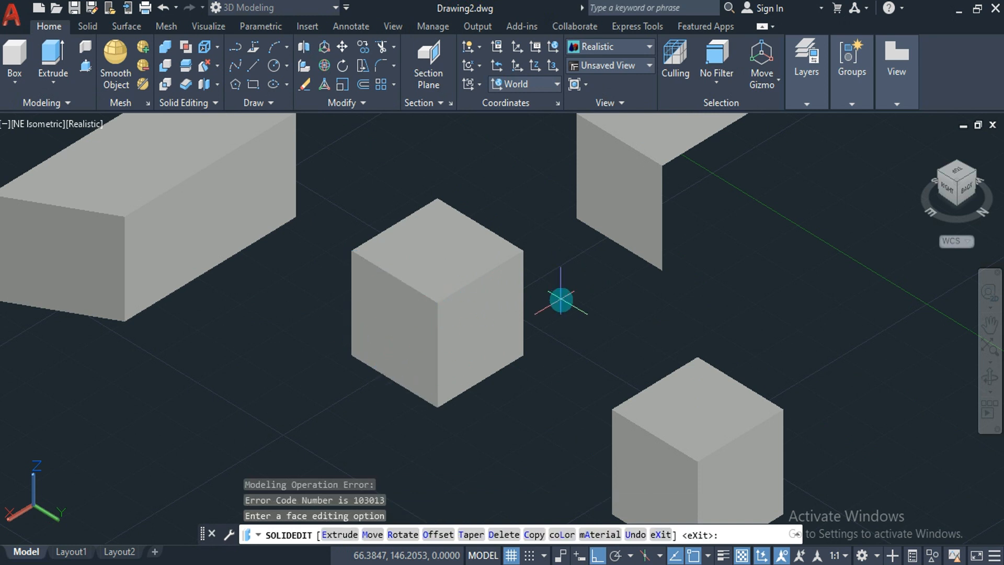
Try to delete the angled end face of the lengthened third box with Delete Faces.
scroll(560, 299, "down", 4)
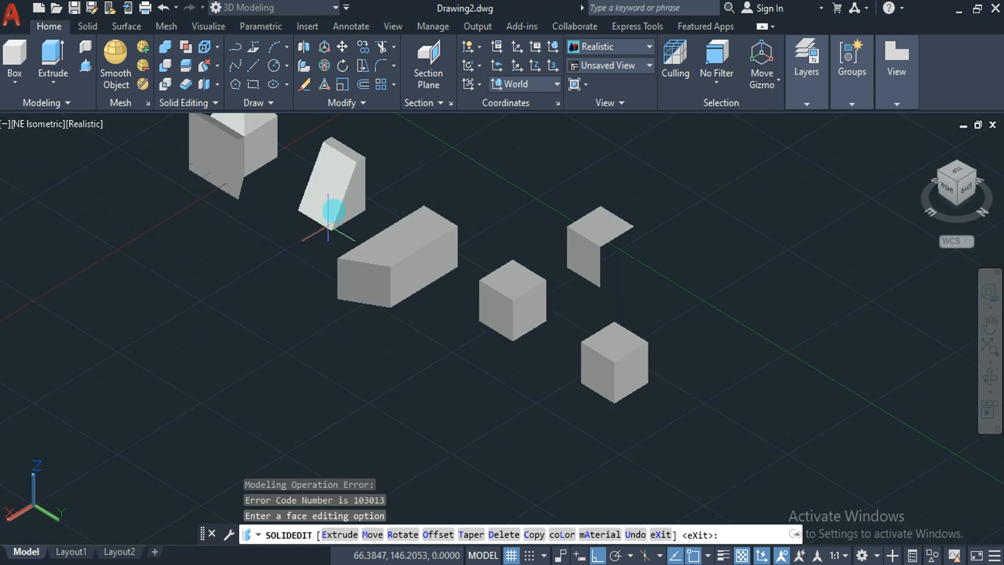
scroll(313, 276, "up", 4)
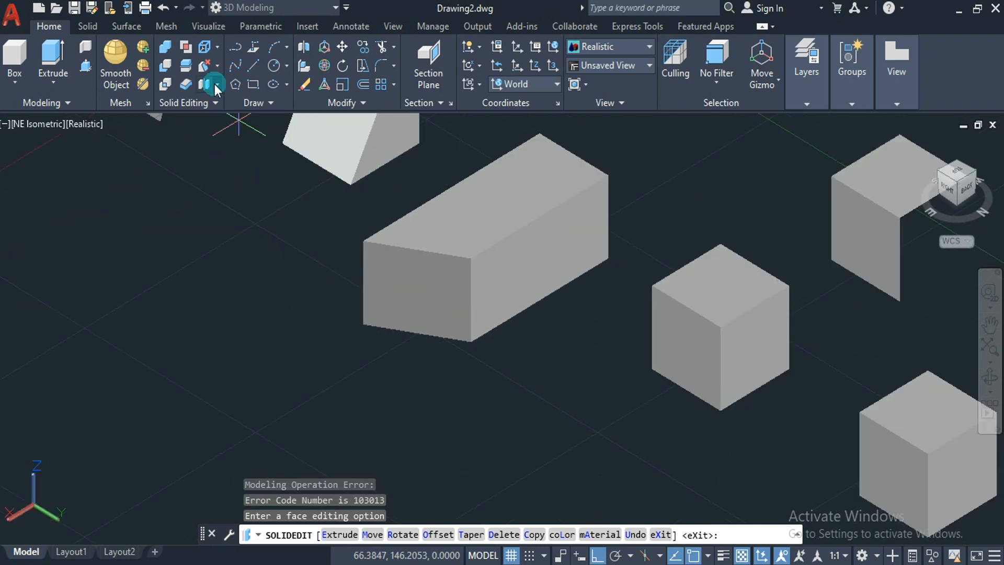
left_click(207, 67)
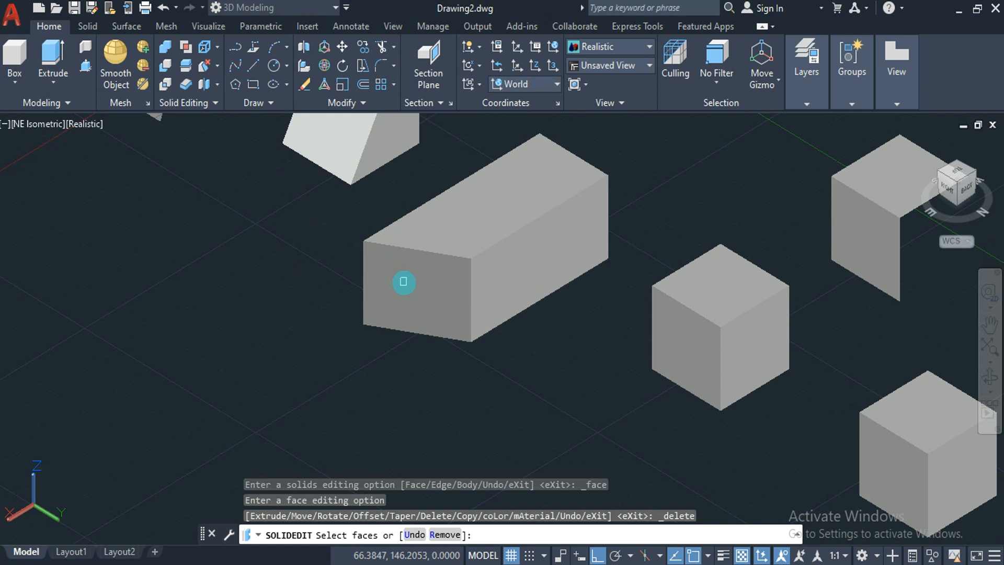
left_click(404, 281)
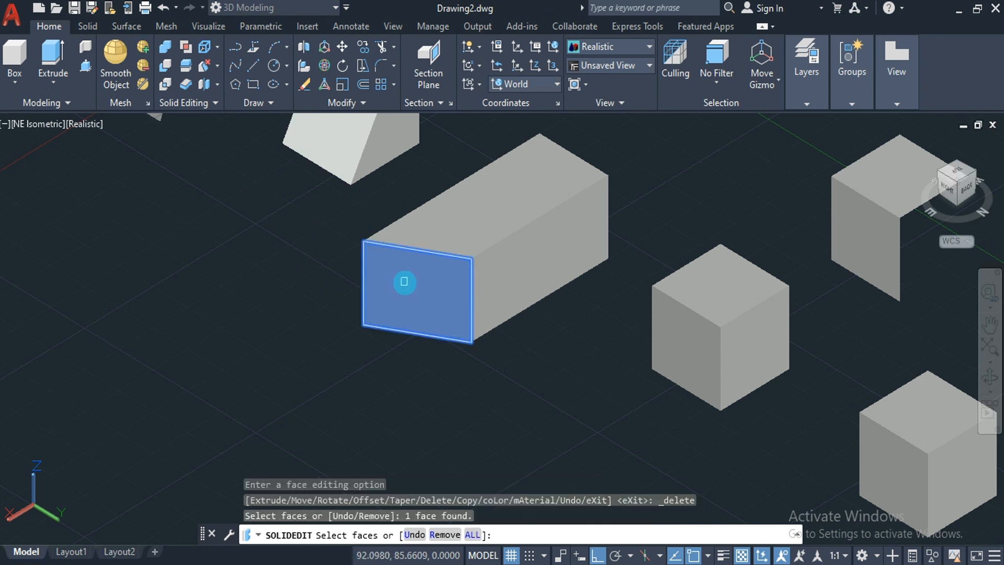
key("Return")
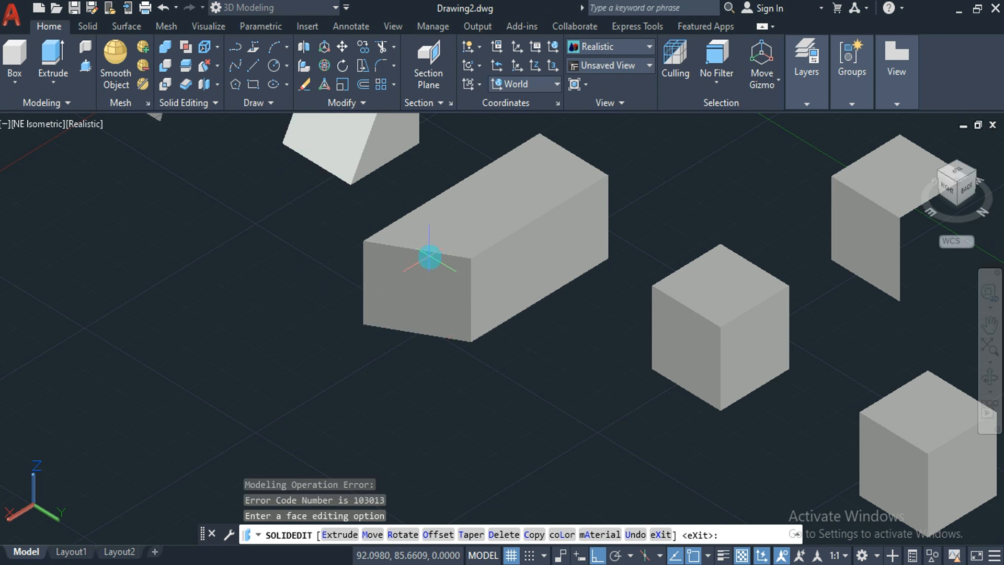
Examine the error code entry for the last face deletion in the command history, and close the history.
left_click(265, 505)
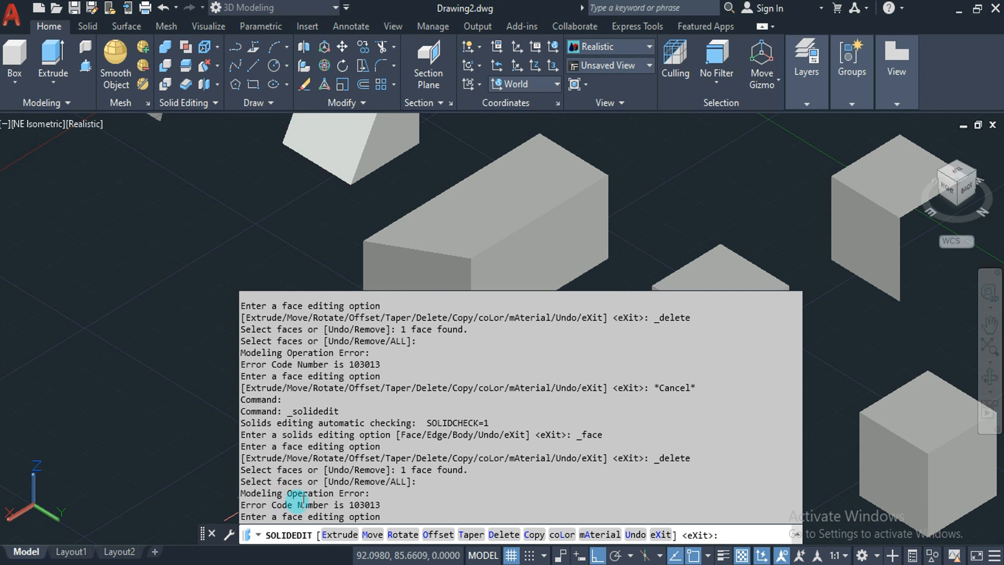
left_click_drag(248, 505, 416, 503)
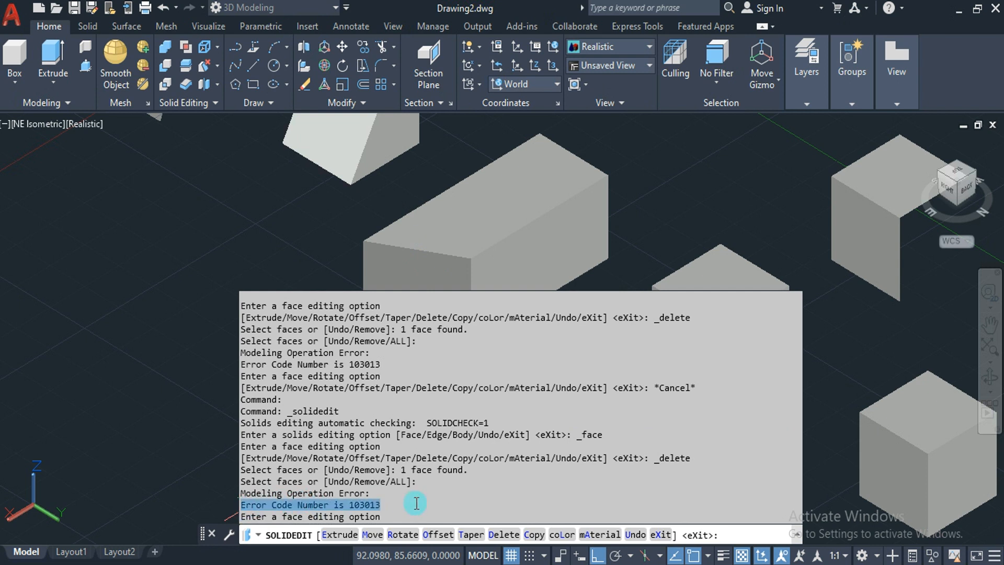
key("alt")
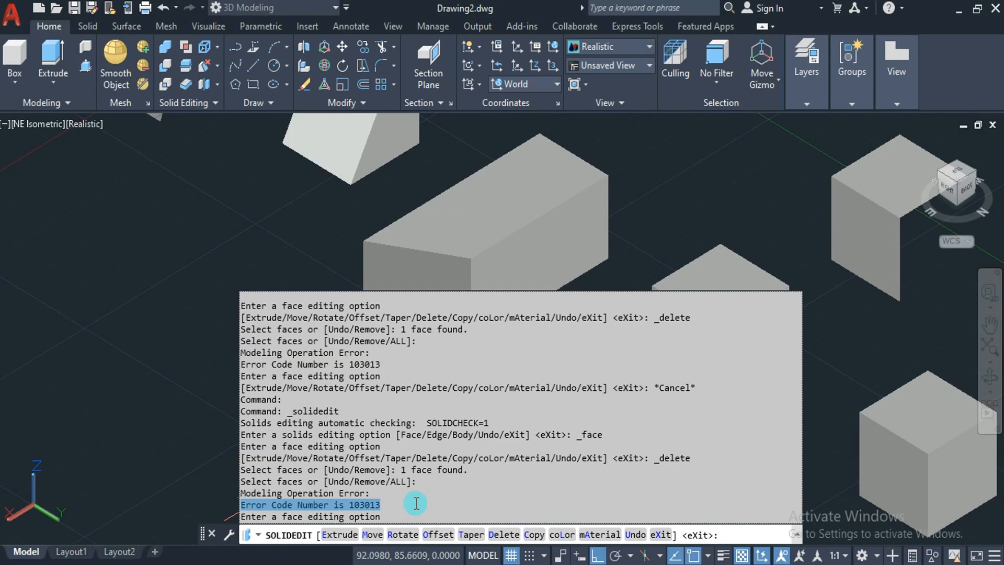
key("F2")
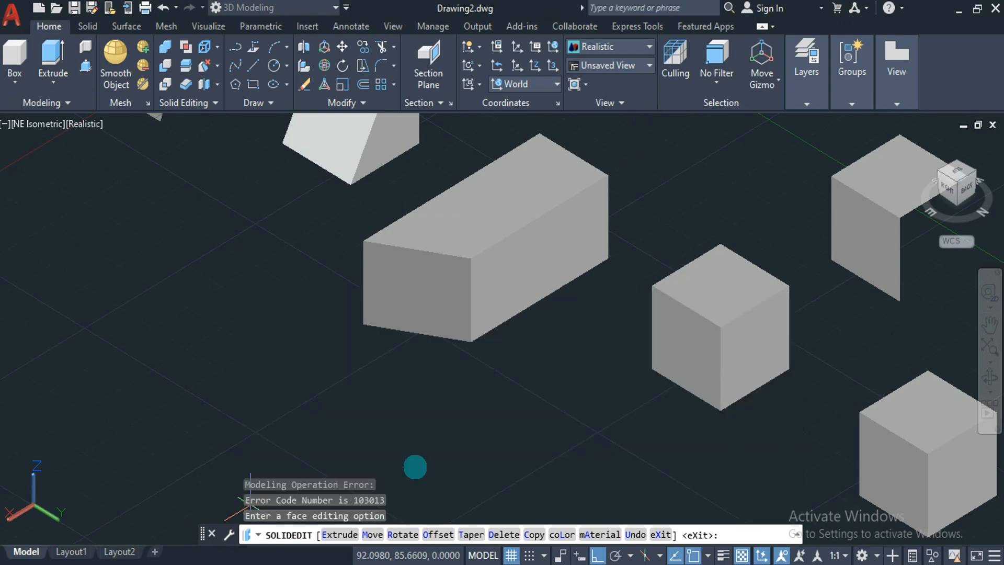
scroll(460, 439, "down", 2)
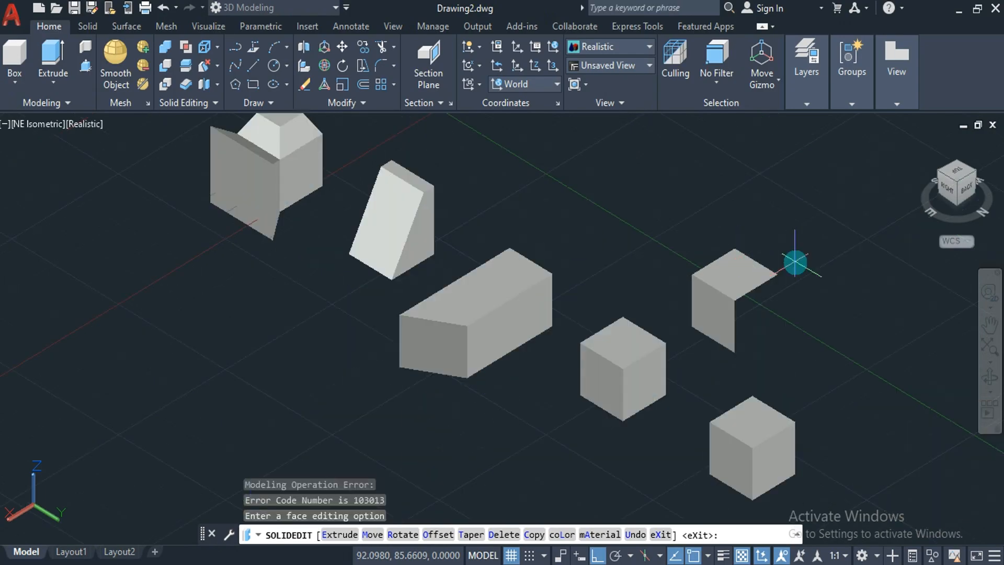
Delete the first box's sloped taper face above its front-right side with Delete Faces.
left_click(958, 182)
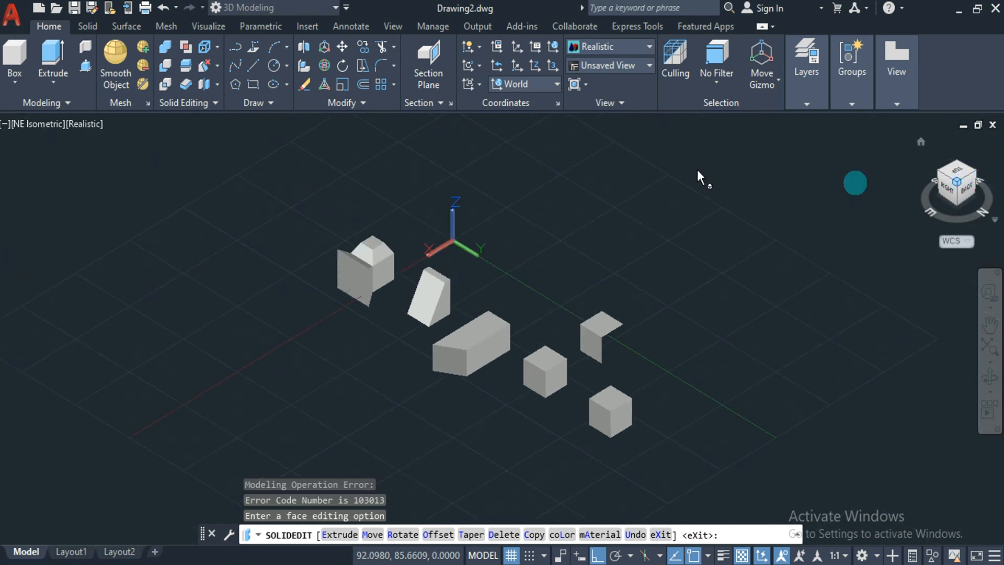
scroll(335, 238, "up", 2)
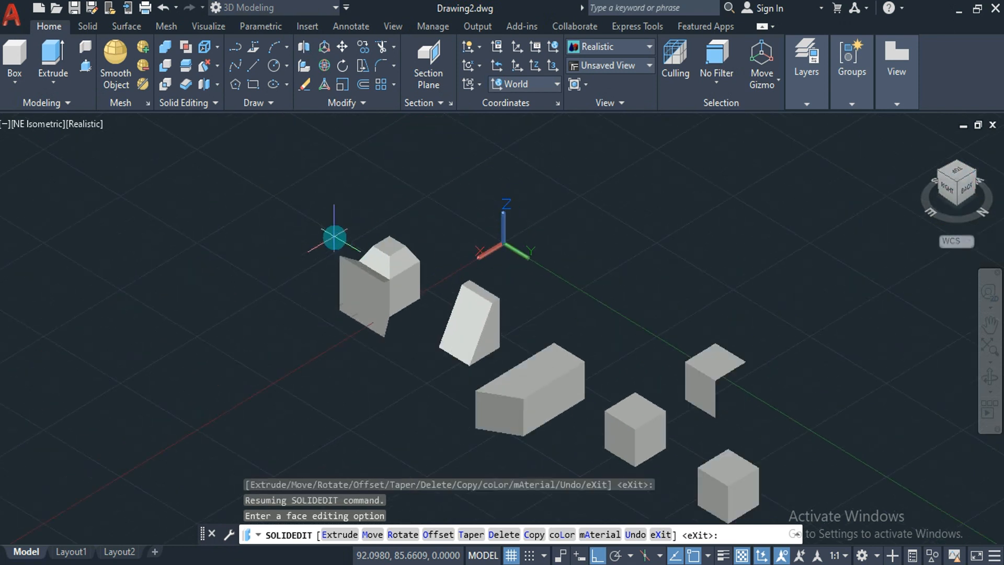
scroll(335, 237, "up", 2)
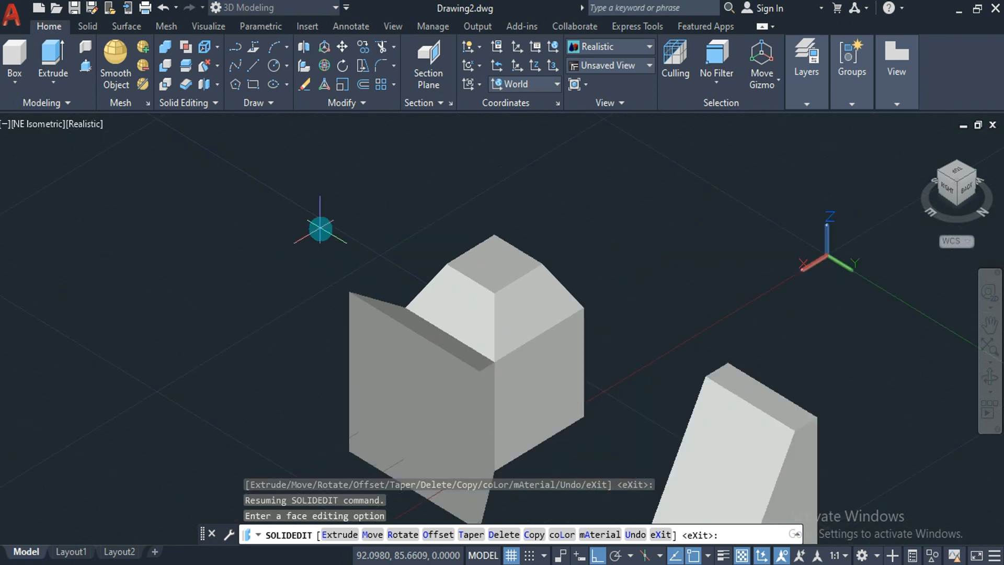
left_click(207, 70)
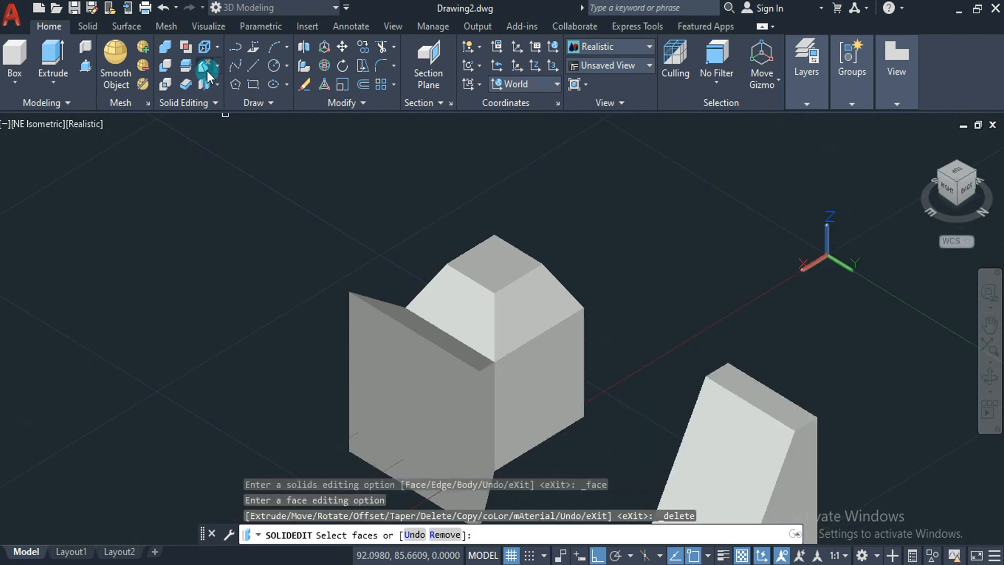
left_click(523, 300)
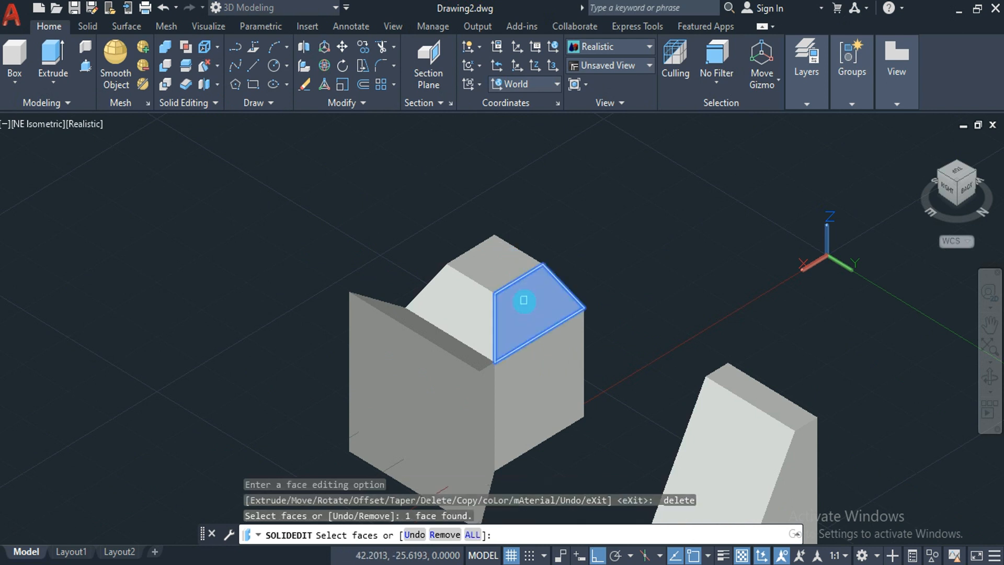
key("Return")
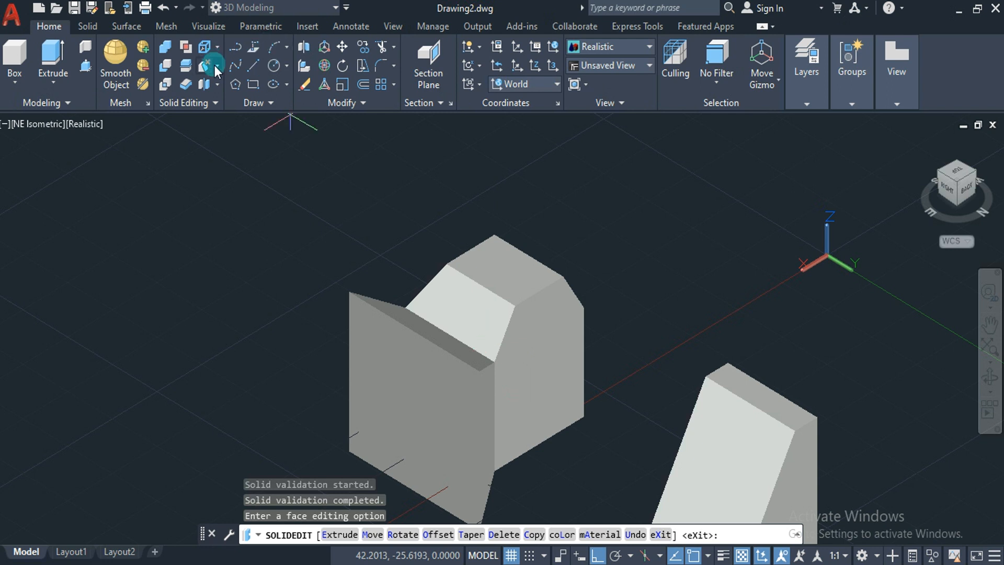
Rotate the fourth box's front-left face 30 degrees about the Y axis through its vertical edge's midpoint, and undo the rotation.
left_click(955, 187)
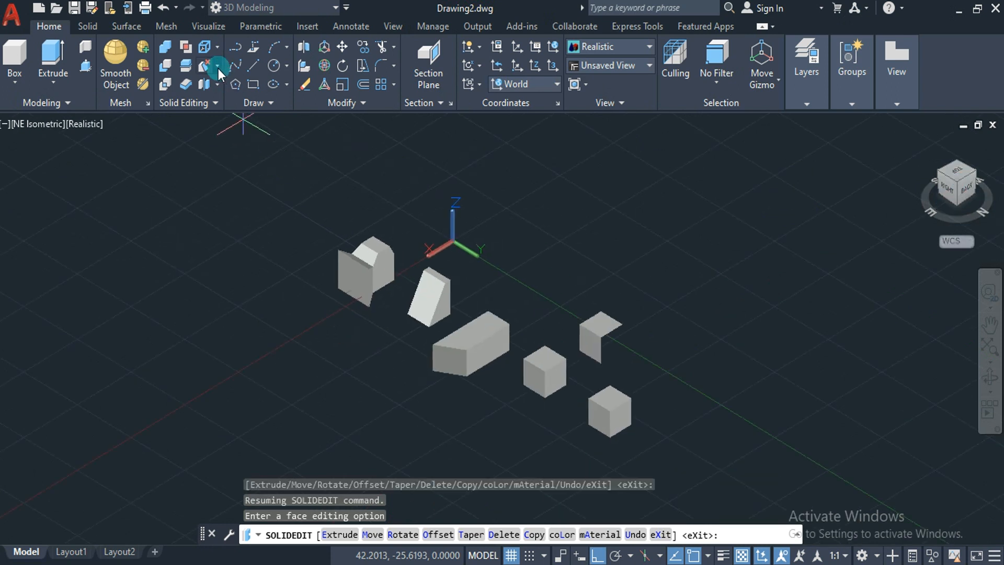
left_click(218, 68)
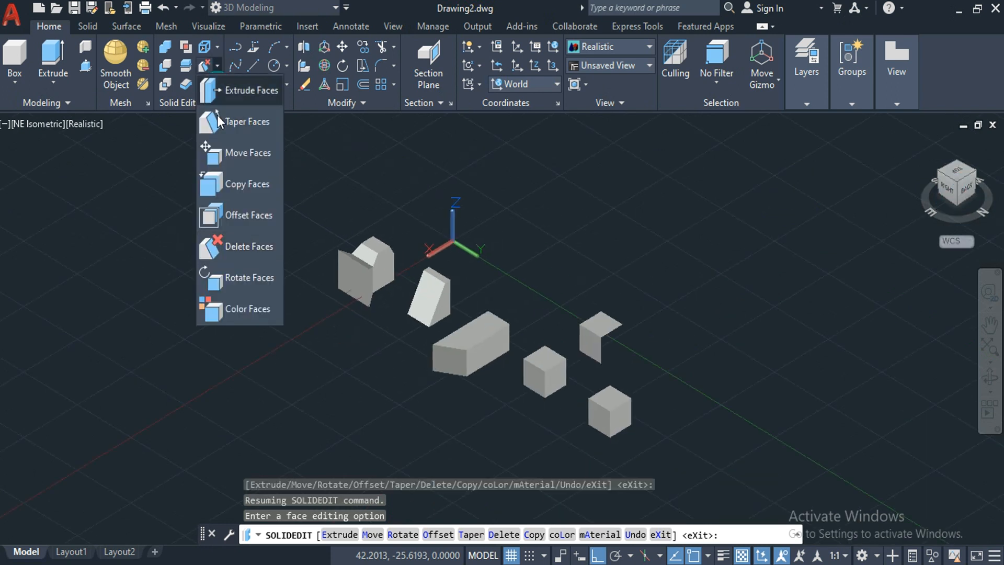
left_click(242, 280)
scroll(559, 379, "up", 3)
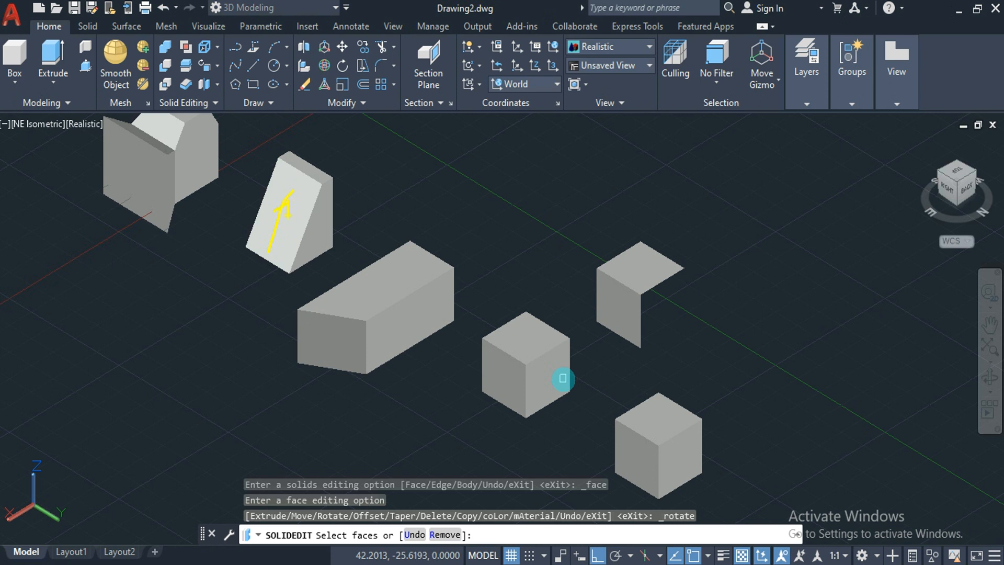
mouse_move(498, 400)
left_mouse_down()
mouse_move(504, 350)
mouse_move(513, 380)
mouse_move(491, 371)
mouse_move(511, 375)
left_mouse_up()
key("Escape")
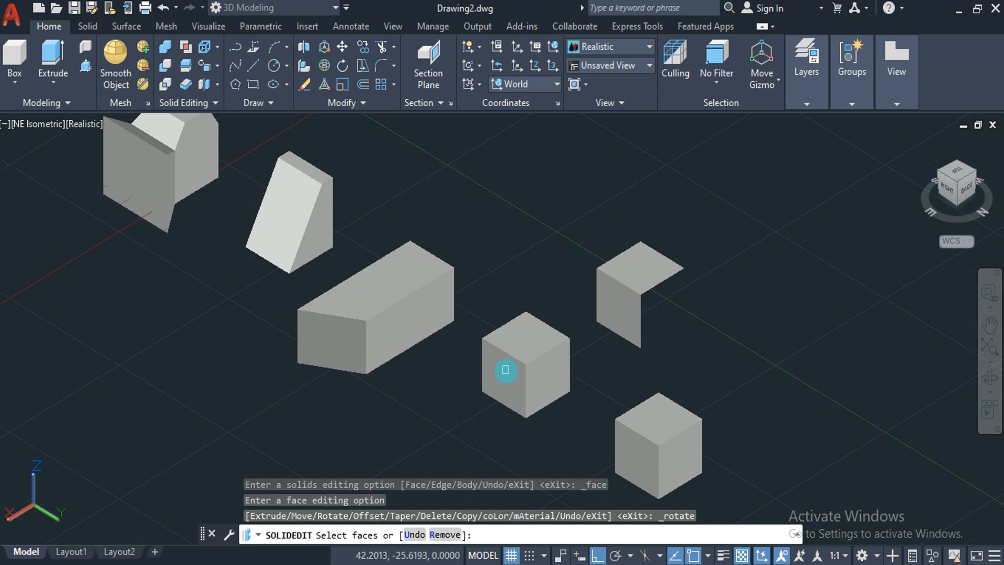
left_click(505, 369)
key("Return")
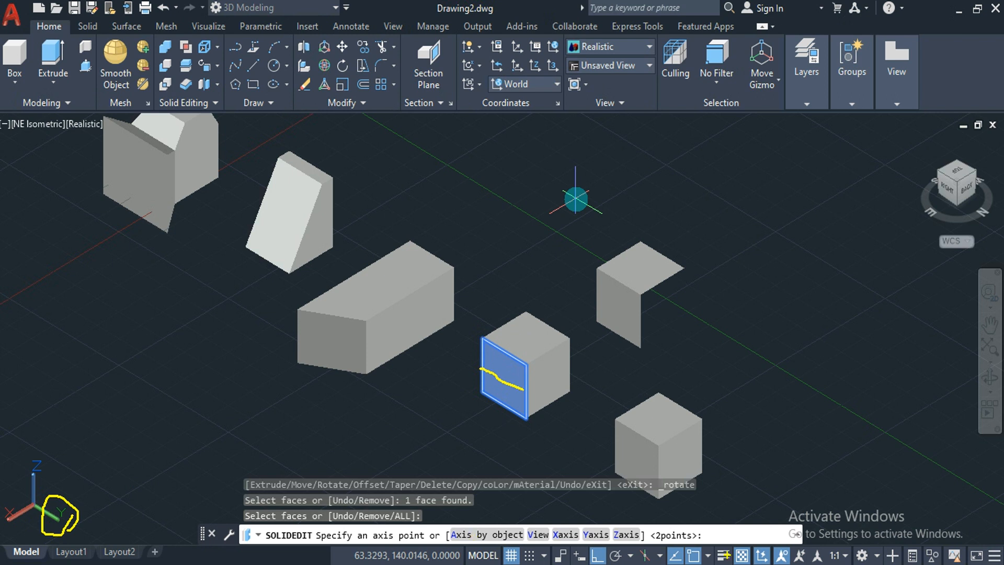
left_click(600, 535)
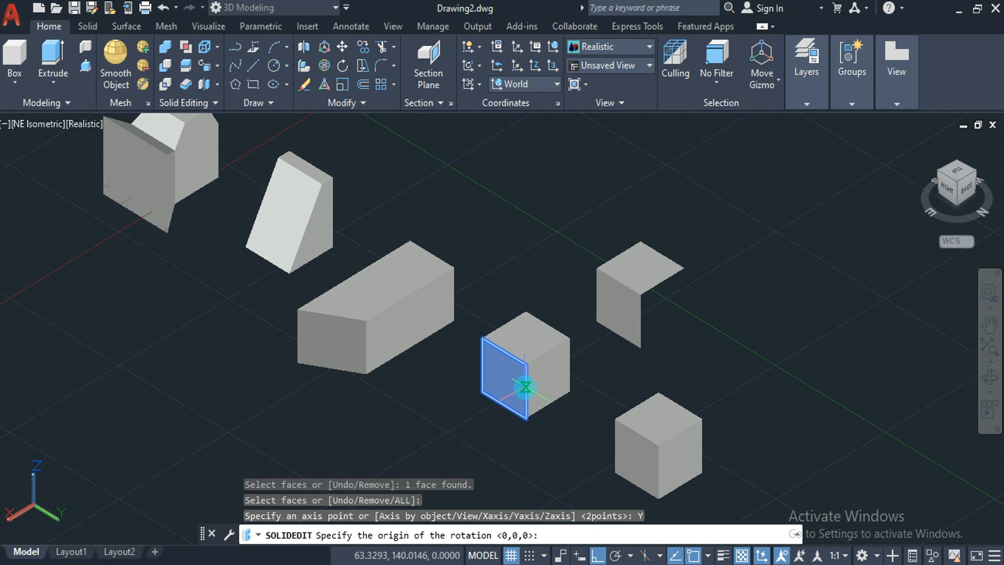
left_click(525, 390)
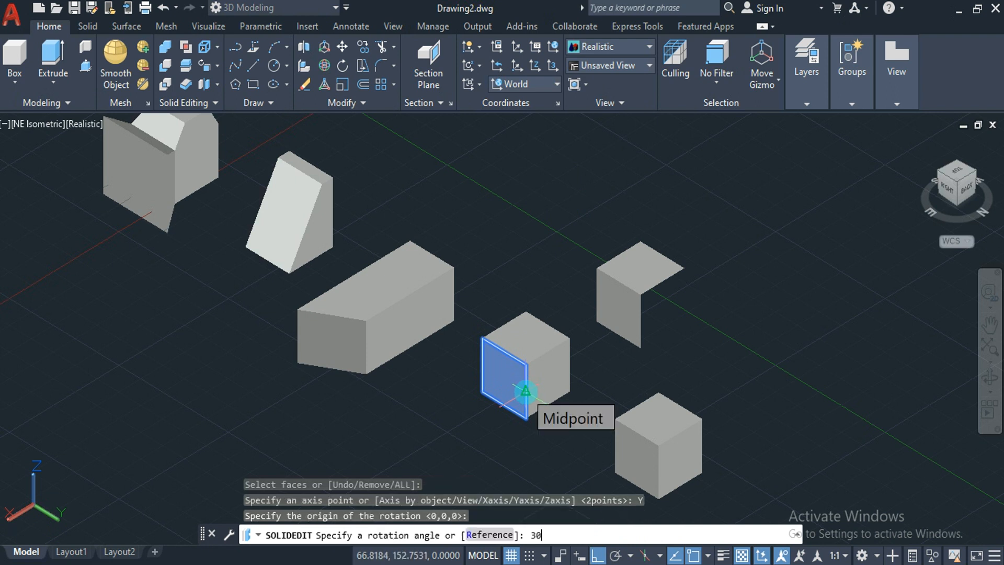
key("Return")
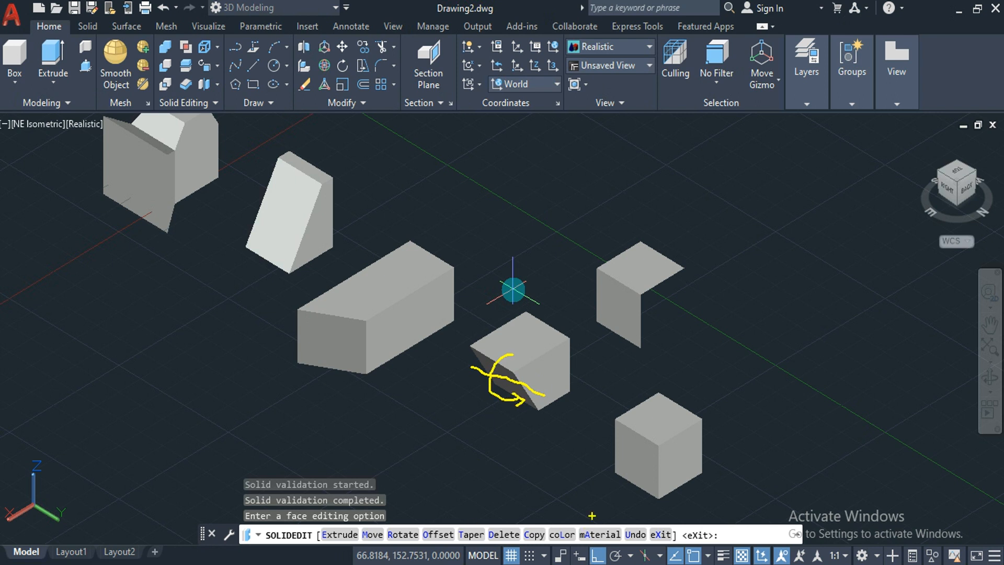
key("ctrl+z")
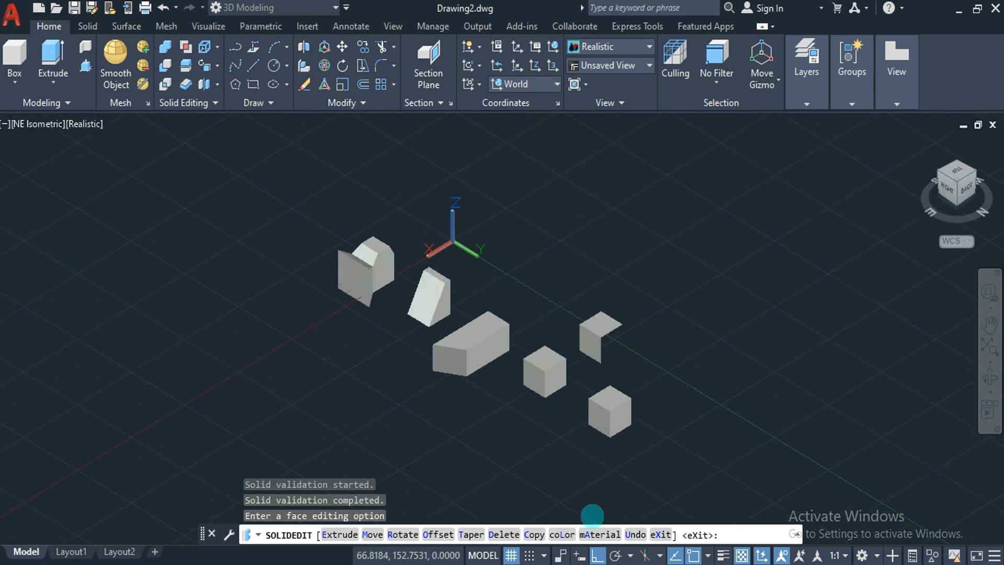
Rotate the fourth box's front-left face about a diagonal two-point axis from its lower outer corner to its opposite upper corner.
scroll(562, 368, "up", 5)
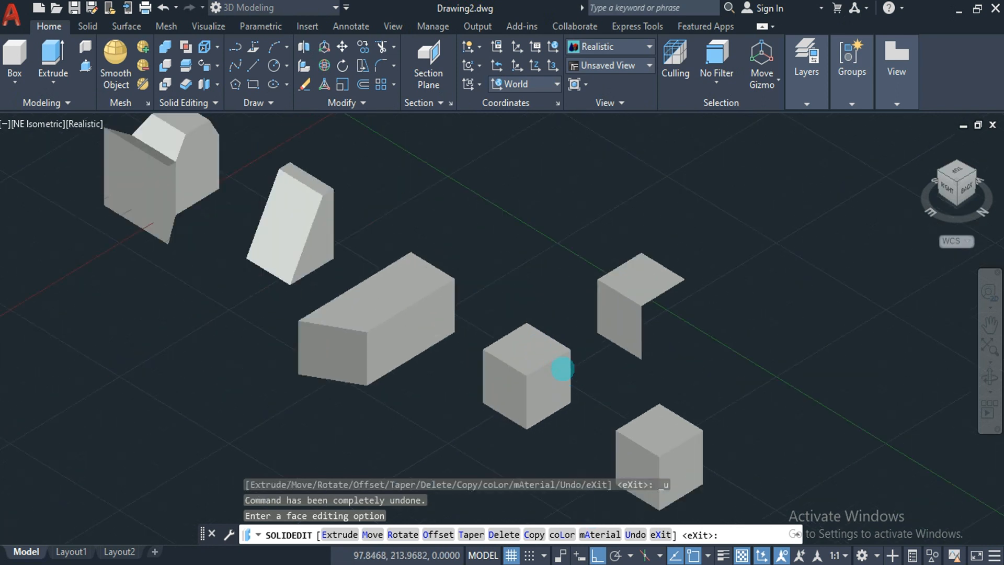
left_click(205, 66)
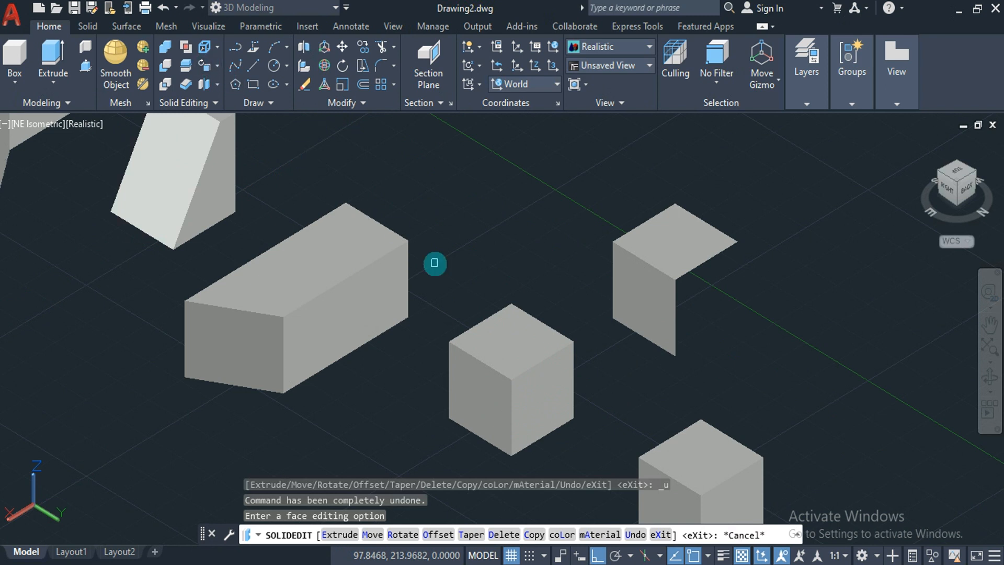
left_click(482, 376)
key("Return")
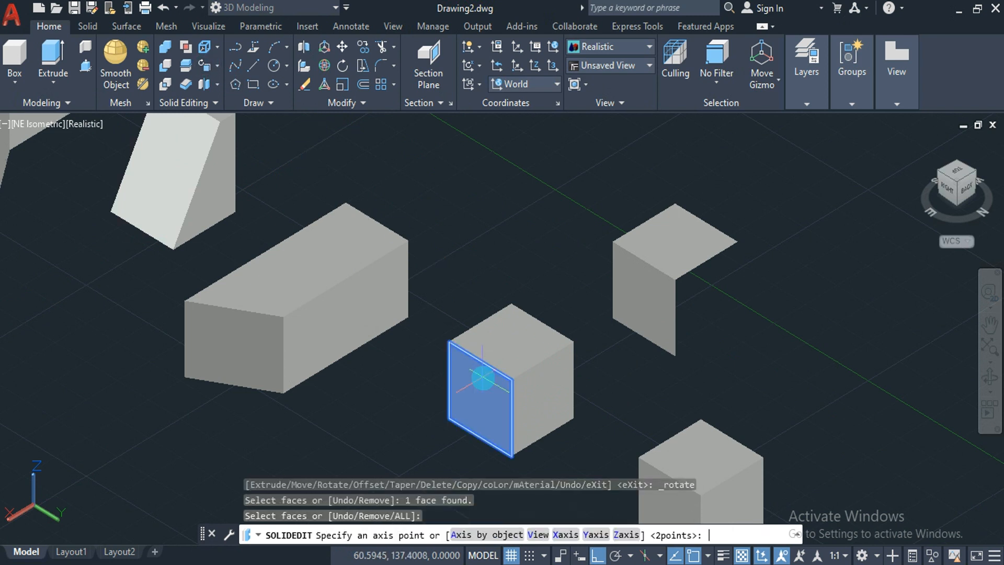
left_click(448, 418)
left_click(511, 383)
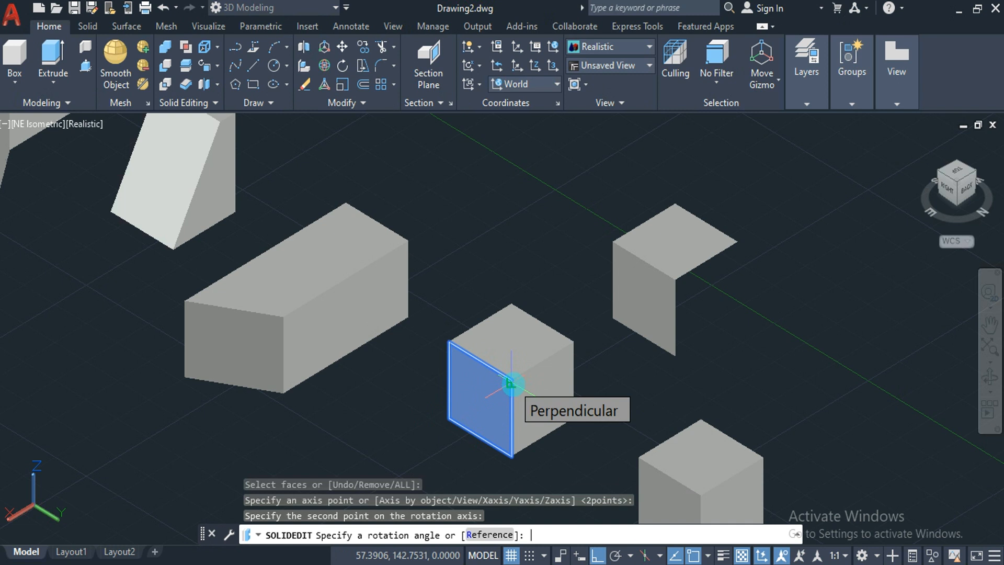
key("Return")
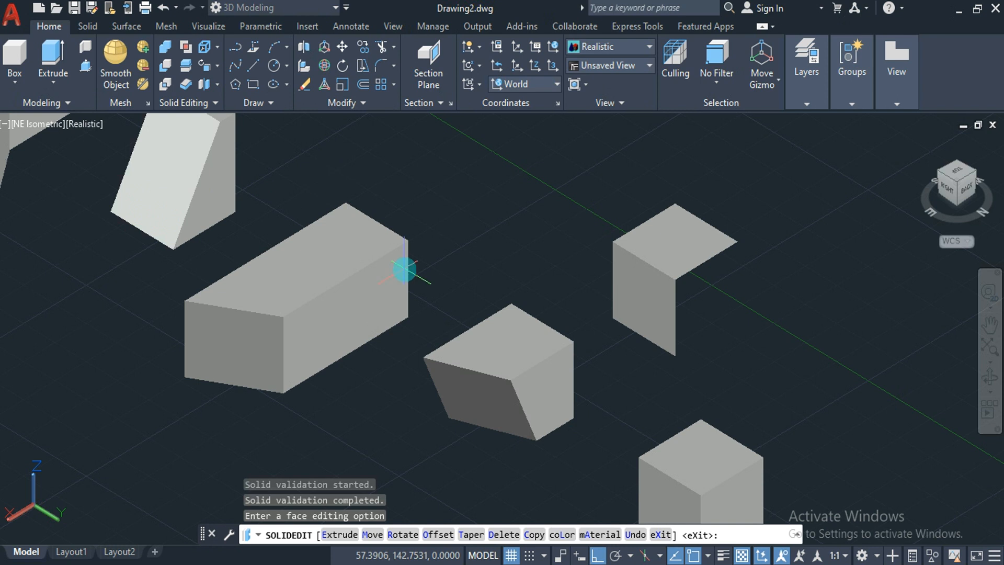
Color the fifth box's top face blue, index color 170, with Color Faces.
left_click(989, 325)
left_click_drag(829, 414, 697, 333)
key("Escape")
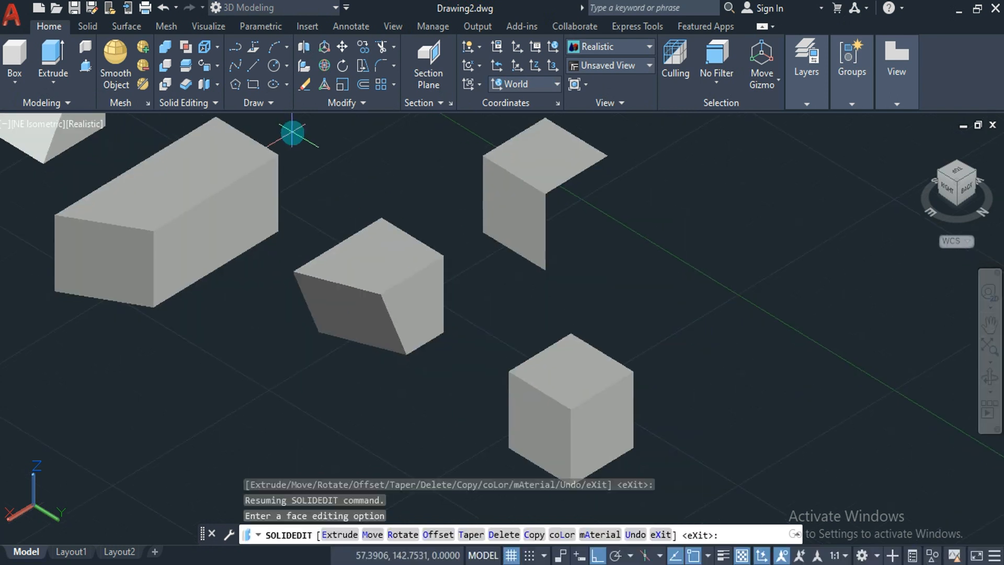
left_click(218, 66)
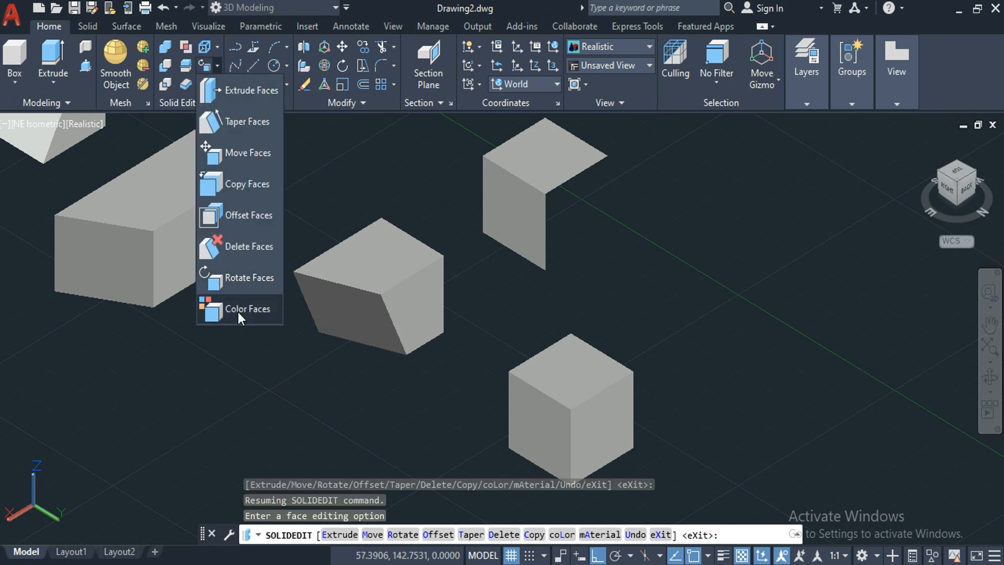
left_click(237, 311)
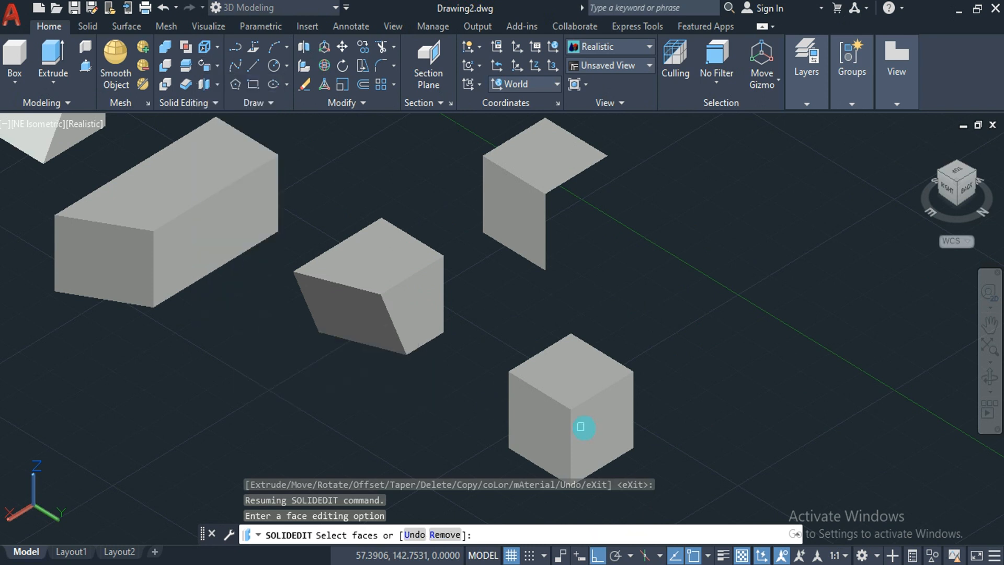
left_click(572, 372)
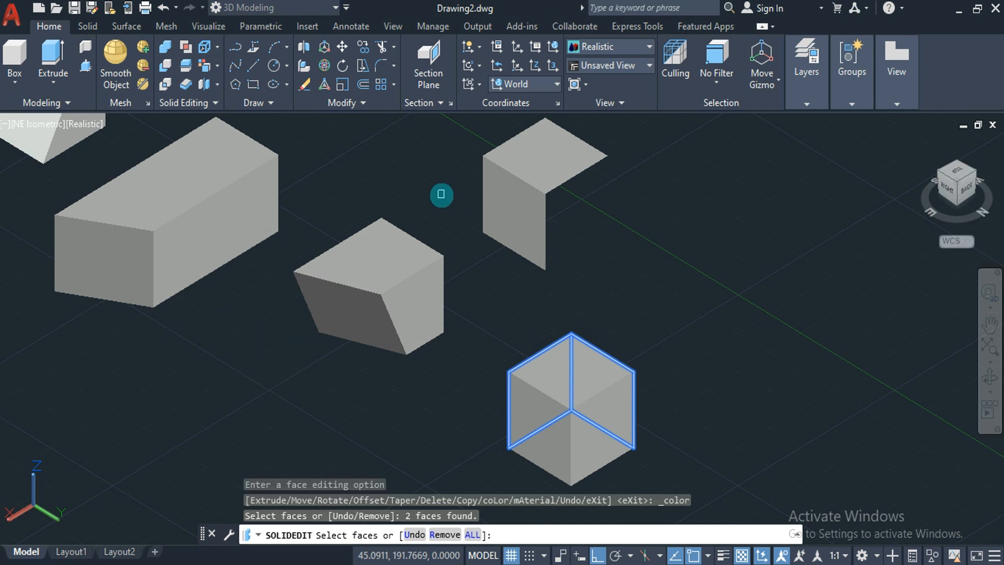
left_click(203, 65)
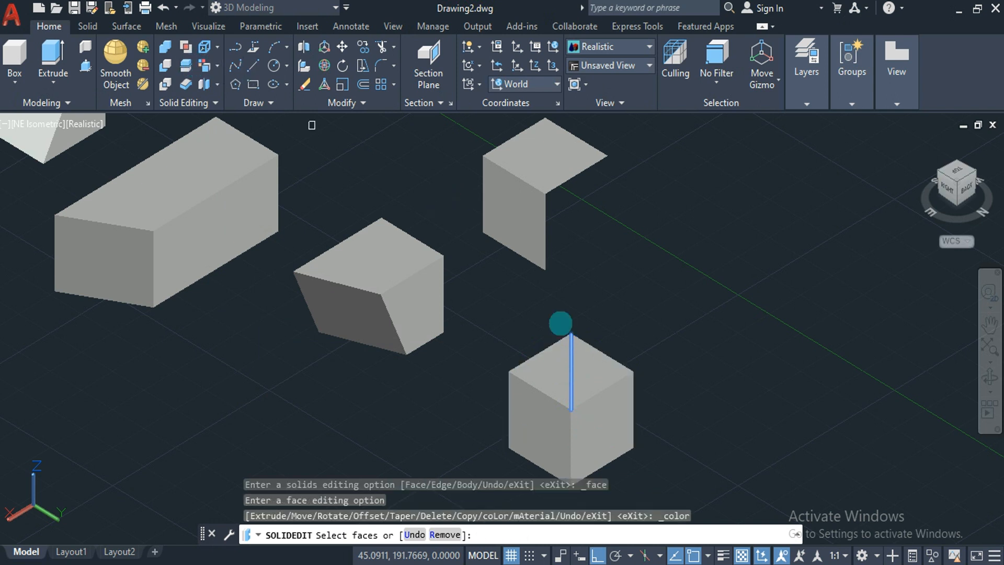
left_click(565, 380)
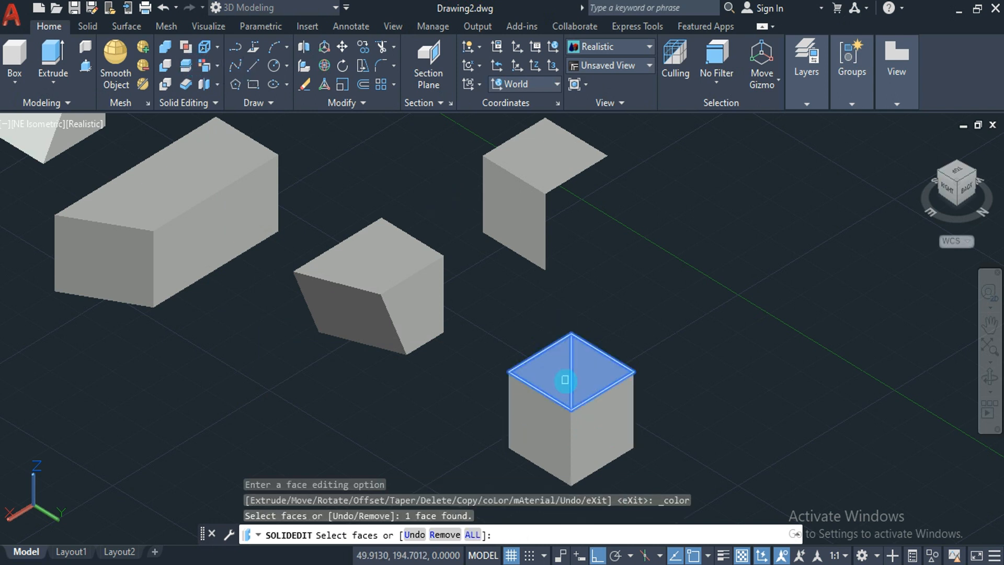
key("Return")
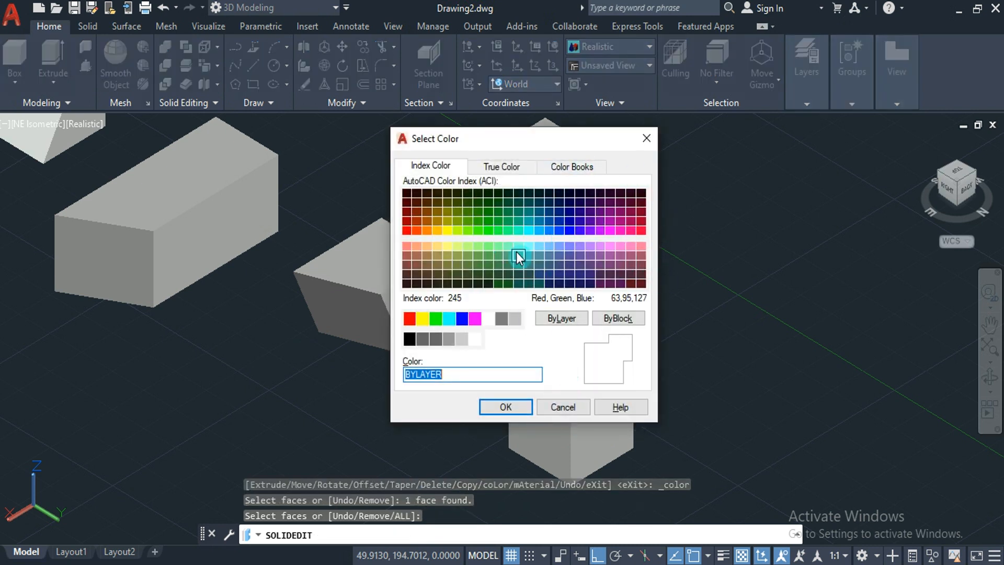
left_click(569, 230)
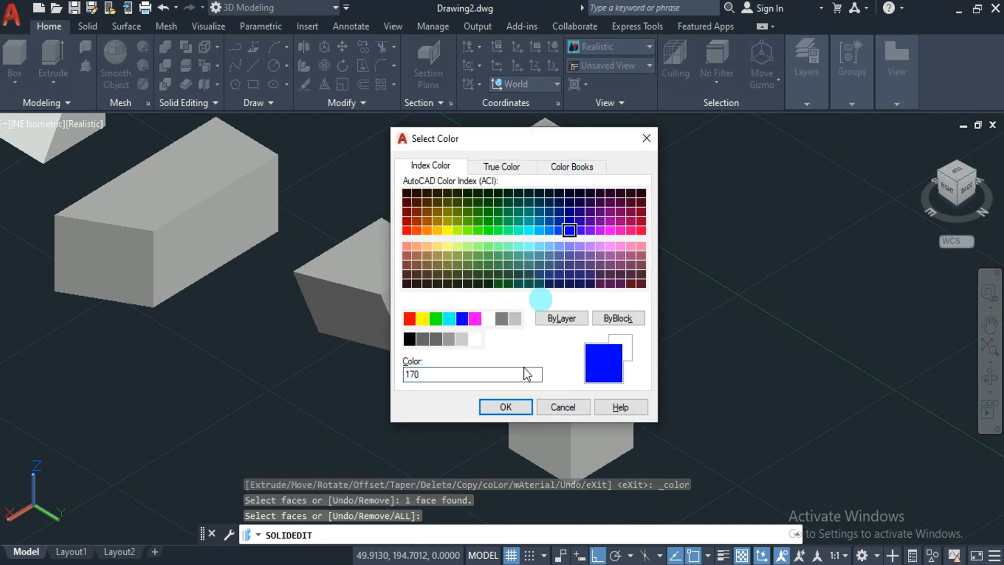
left_click(505, 406)
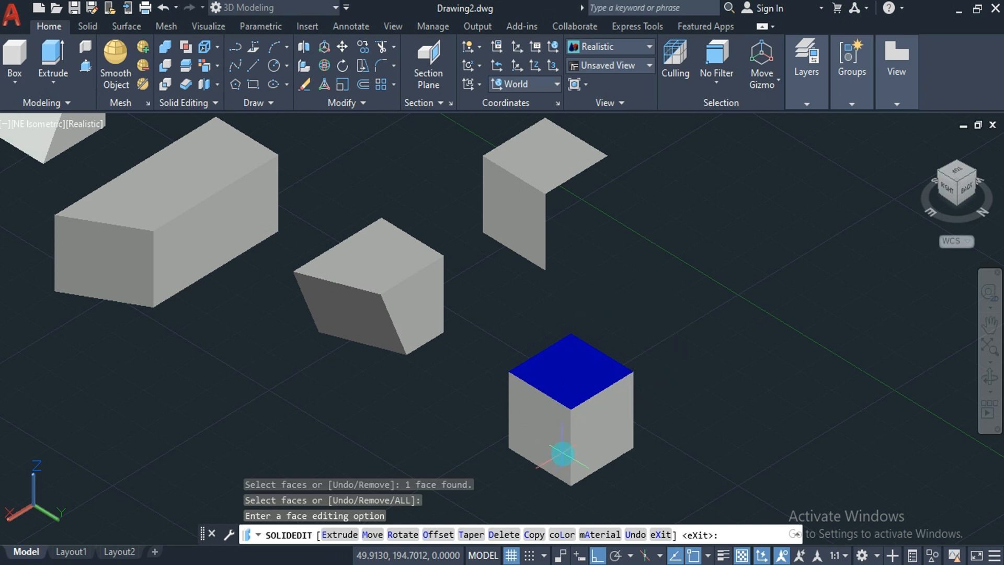
Create a cylinder based on the fifth box's front-left face, running through the box and out beyond its back.
left_click(16, 83)
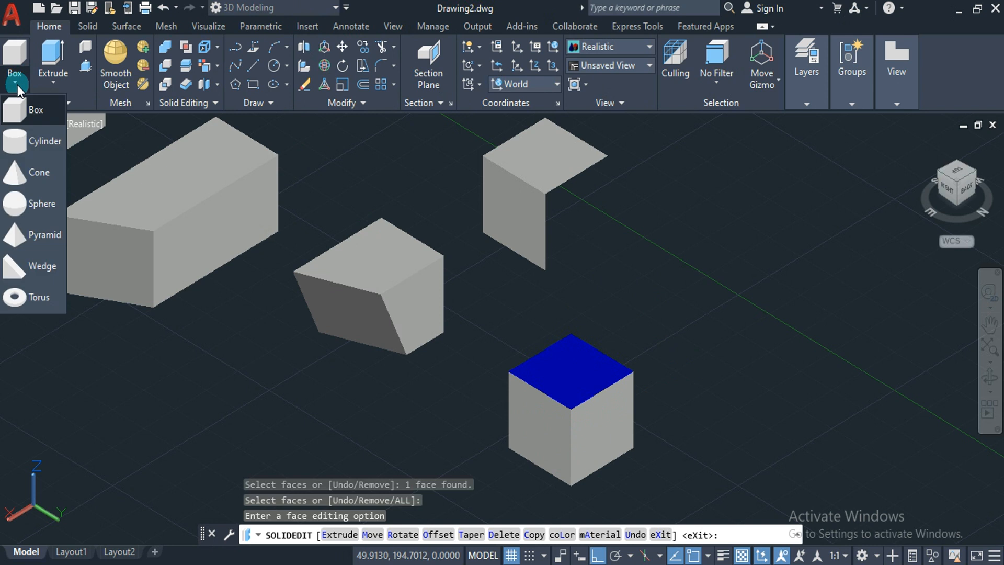
left_click(27, 140)
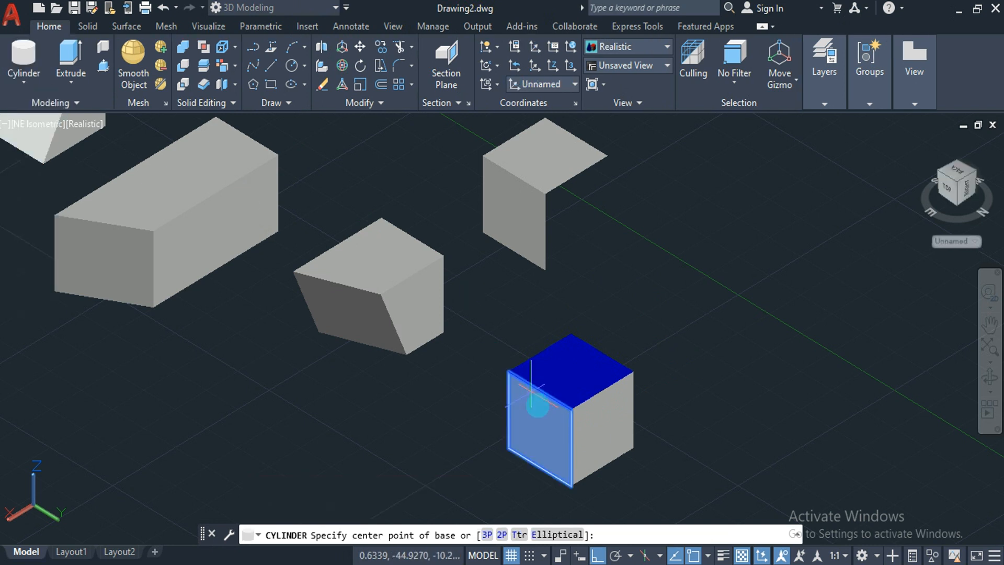
left_click(546, 420)
left_click(547, 419)
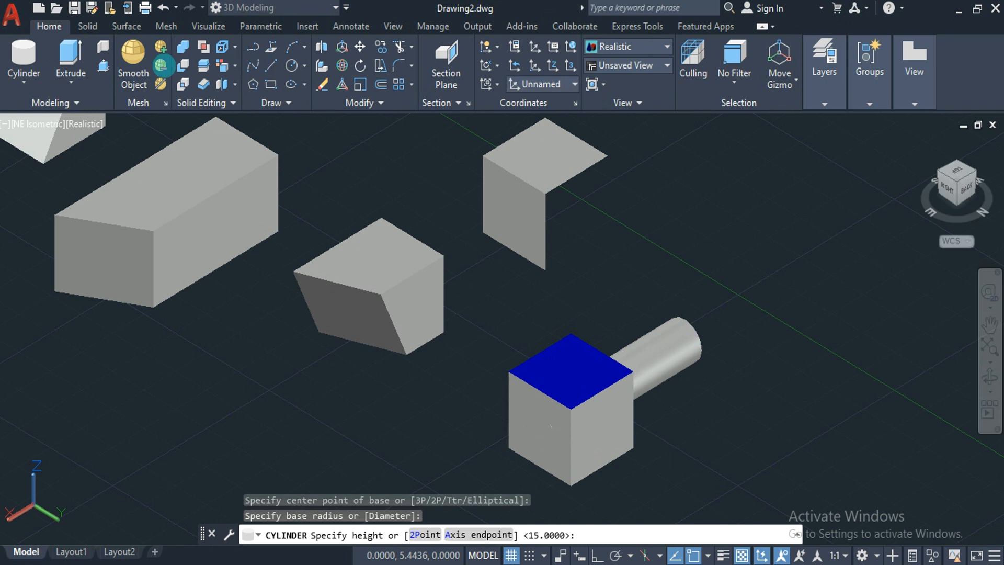
key("Return")
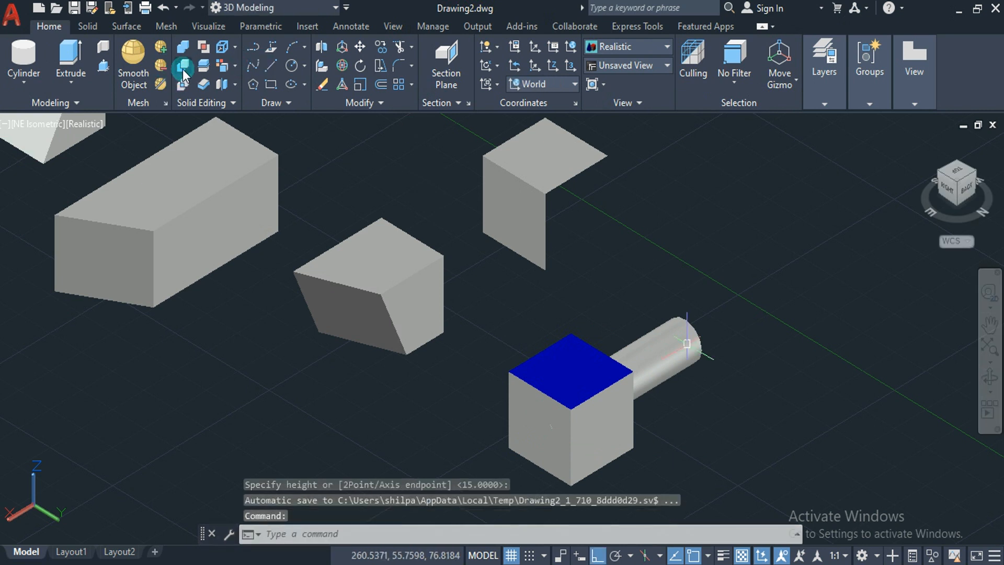
Draw a circle of radius 4 on the fifth box's front-right face.
left_click(295, 63)
left_click(604, 424)
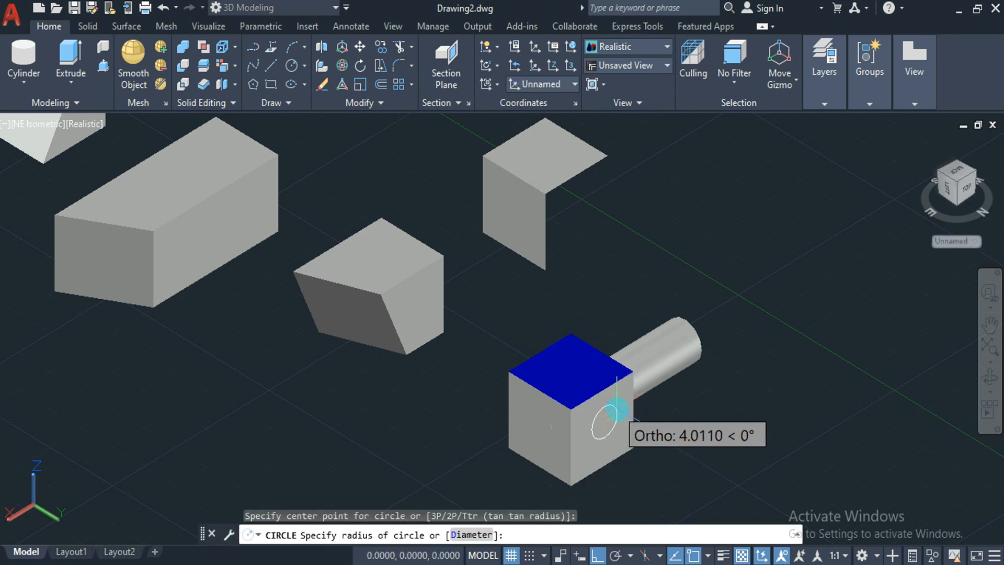
type("4")
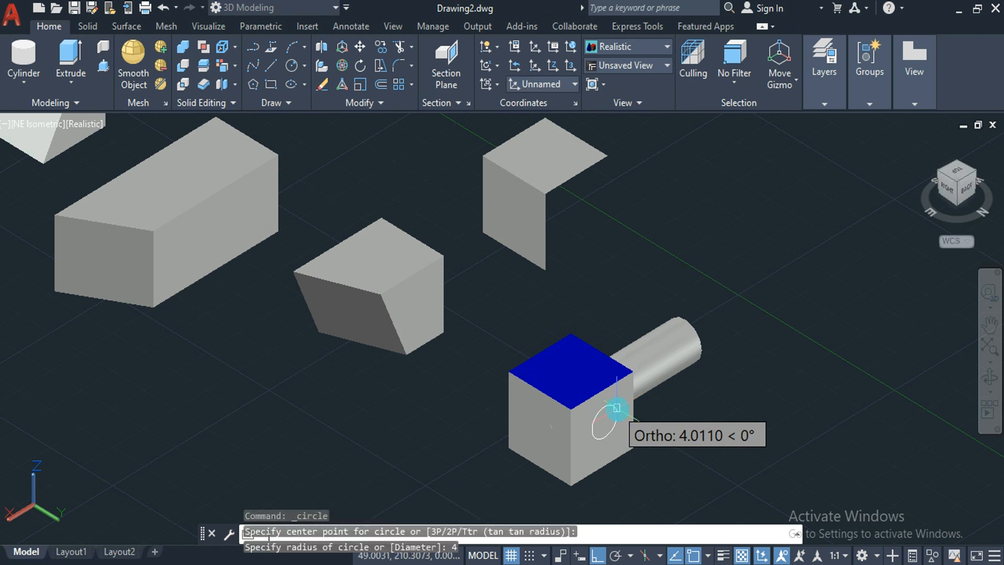
Finish the circle on the fifth box's front-right face with the radius of 4.
key("Return")
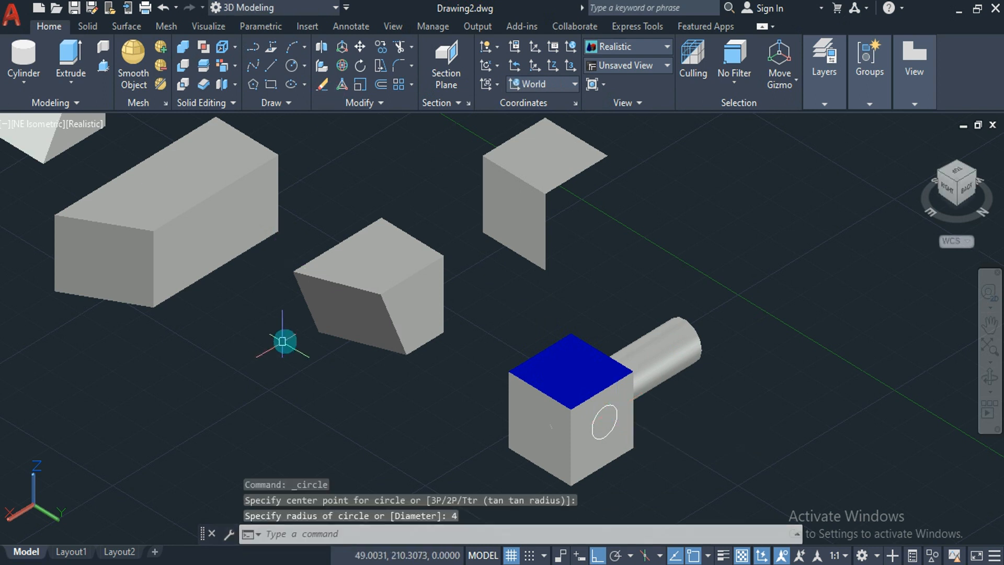
left_click(222, 65)
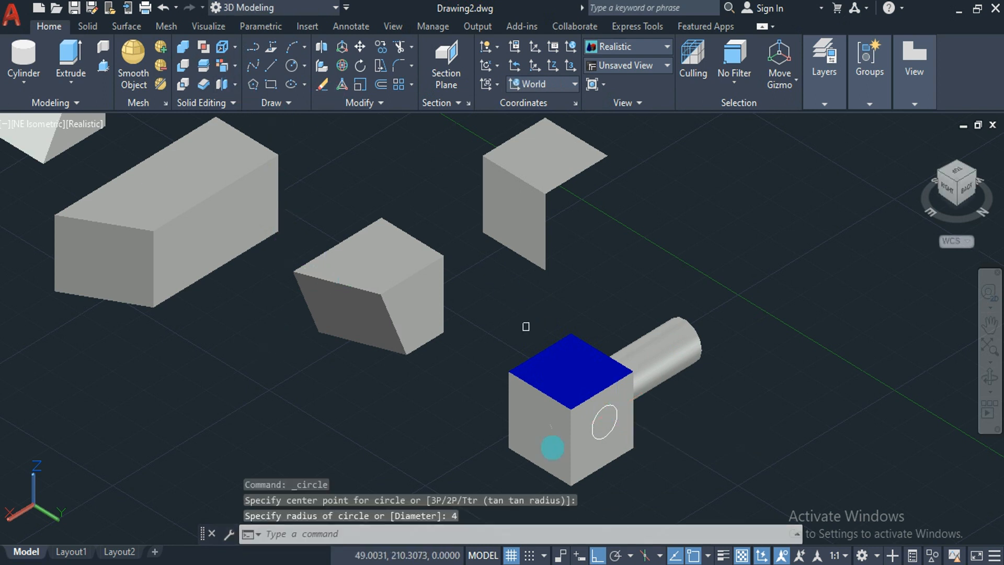
left_click(561, 424)
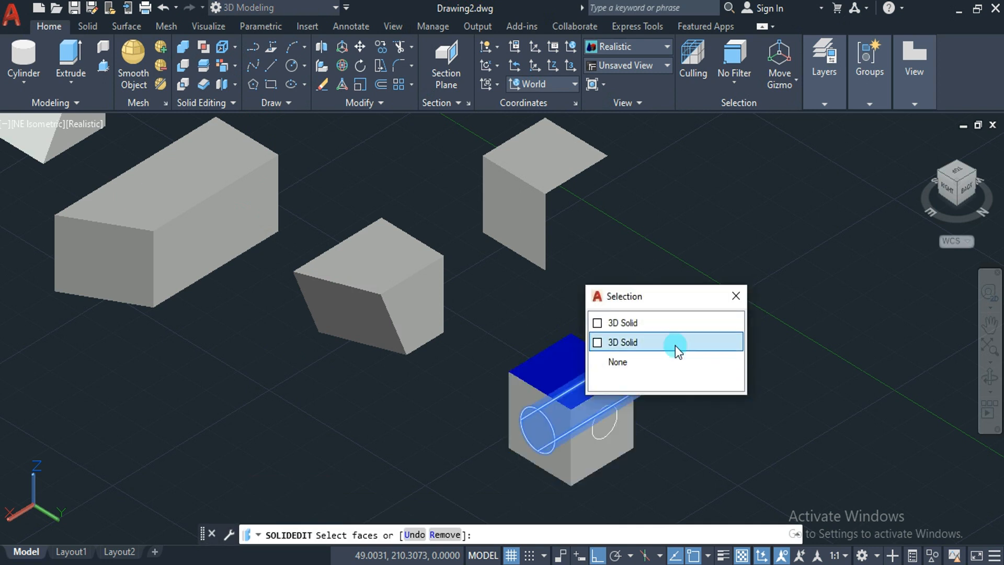
left_click(665, 322)
key("Escape")
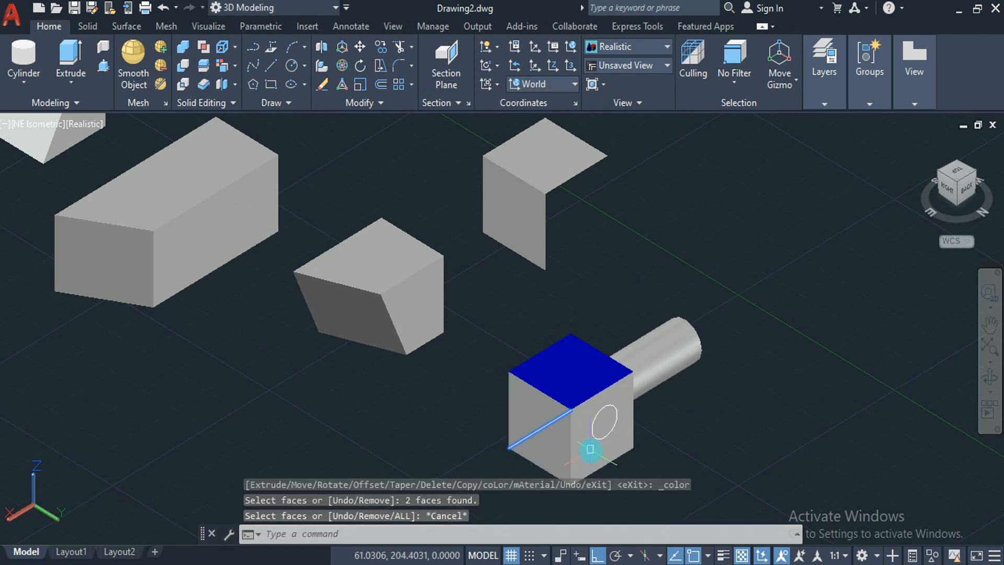
Color the fifth box's front-left face red, index color 10, with Color Faces.
left_click(226, 81)
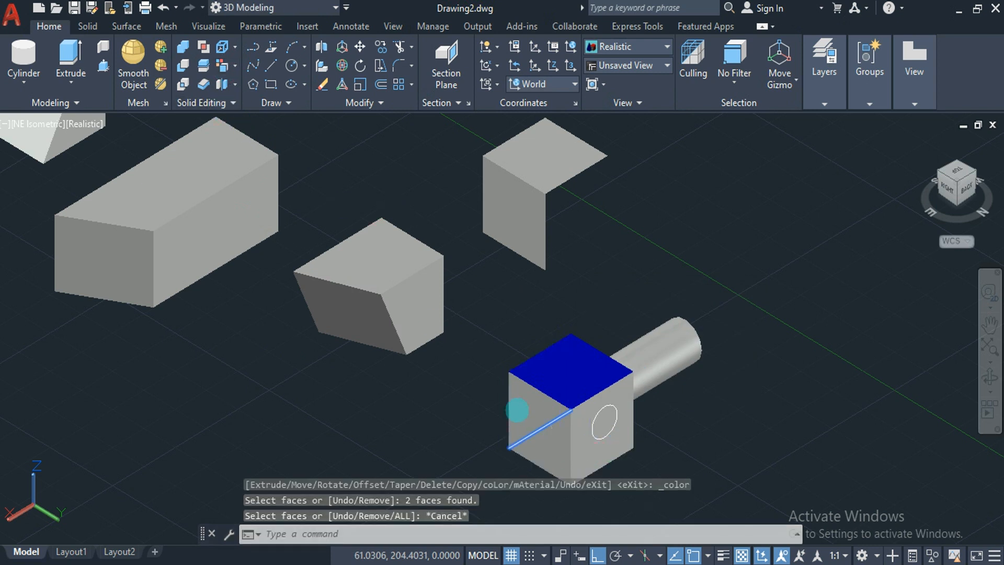
left_click(518, 389)
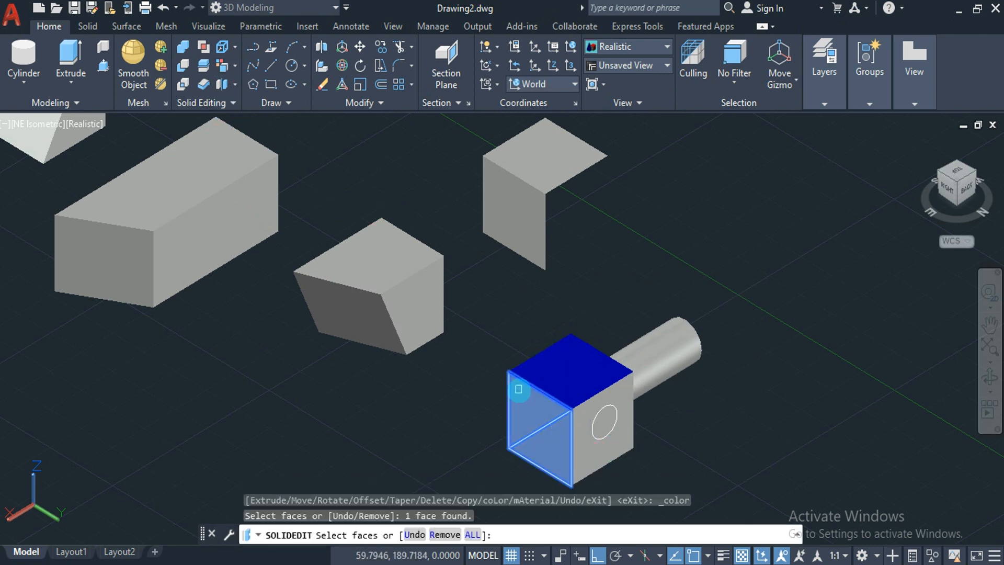
right_click(562, 287)
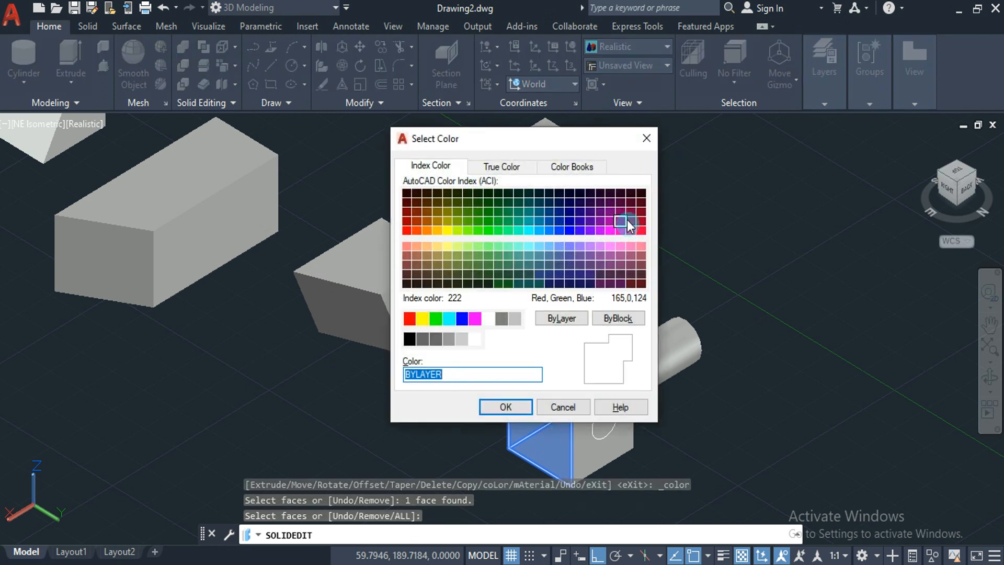
left_click(406, 229)
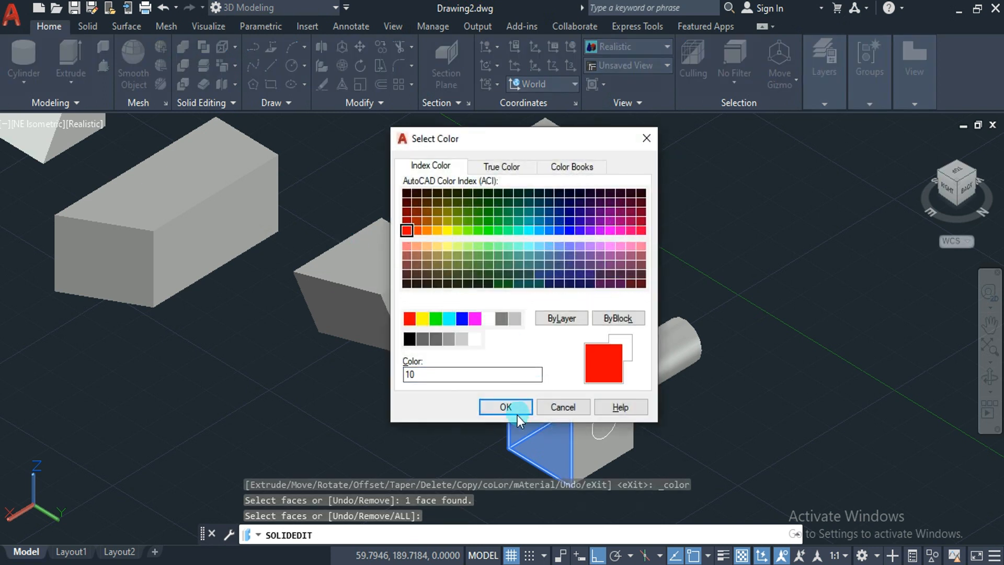
left_click(505, 406)
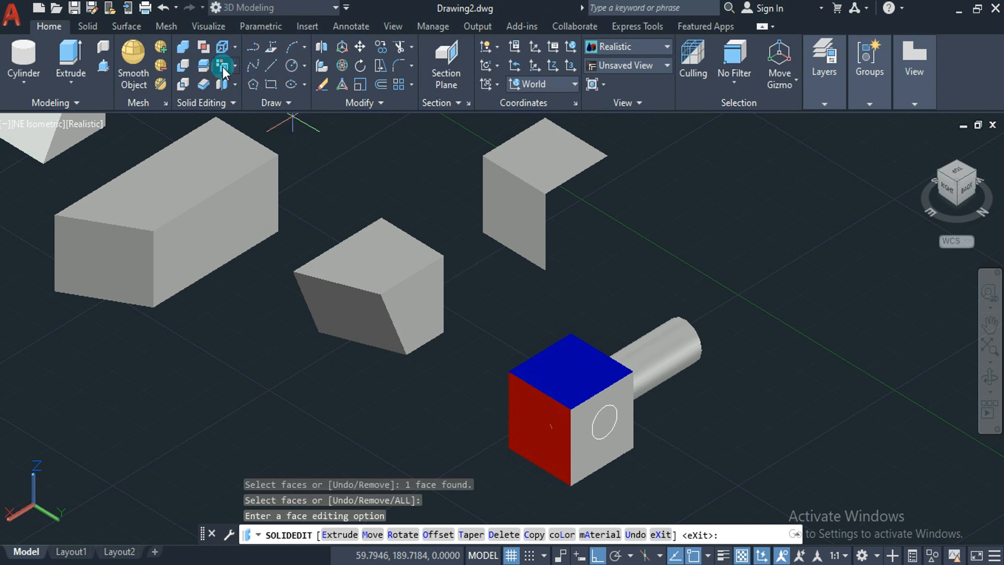
key("Escape")
Color the fifth box's front-right face dark red, index color 242, with Color Faces.
key("Return")
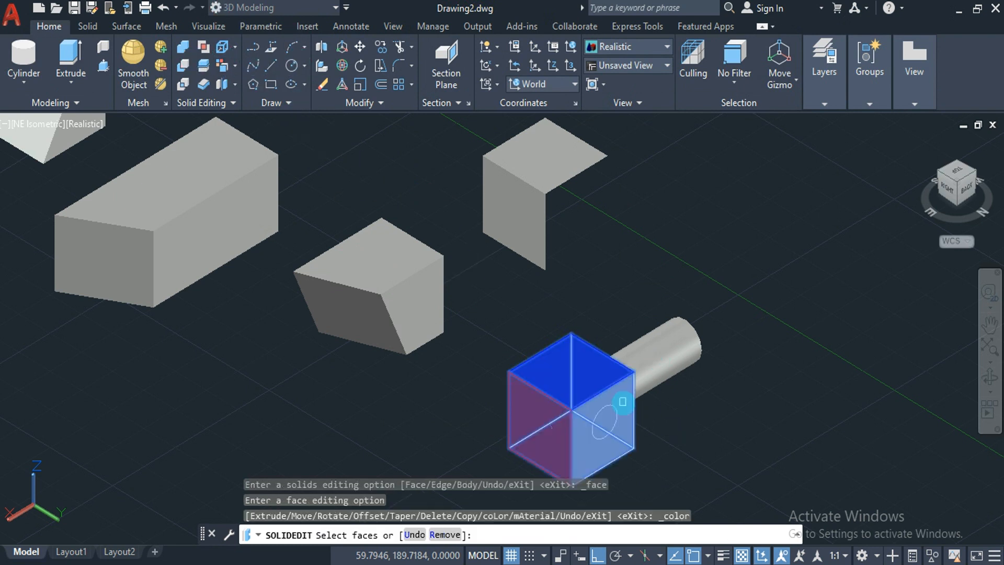
left_click(622, 401)
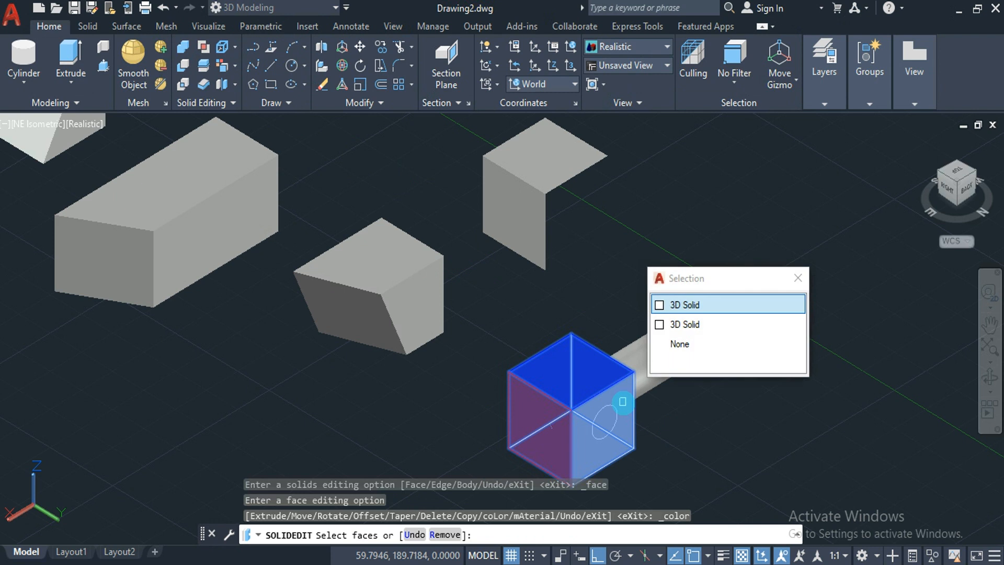
left_click(687, 310)
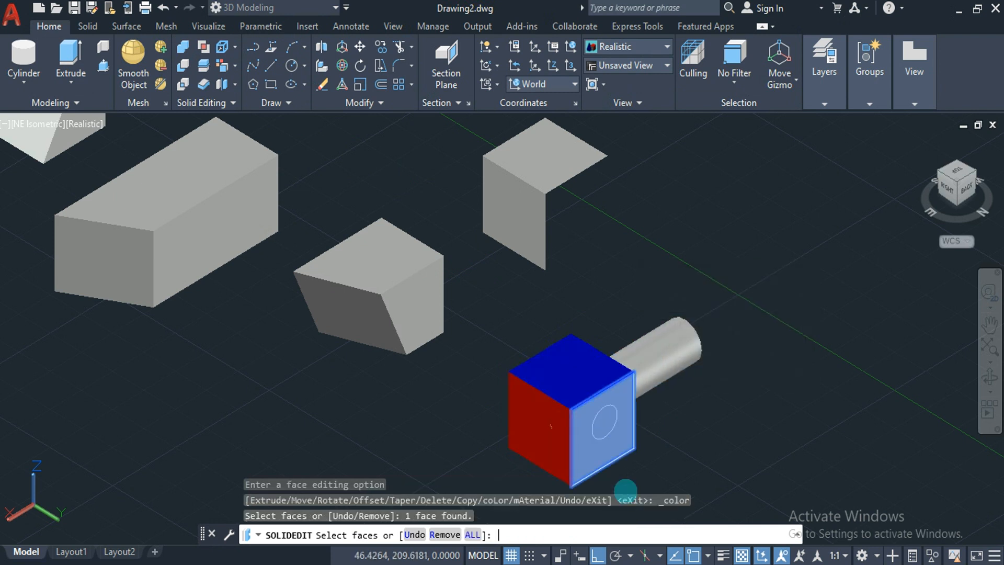
key("Return")
left_click(641, 222)
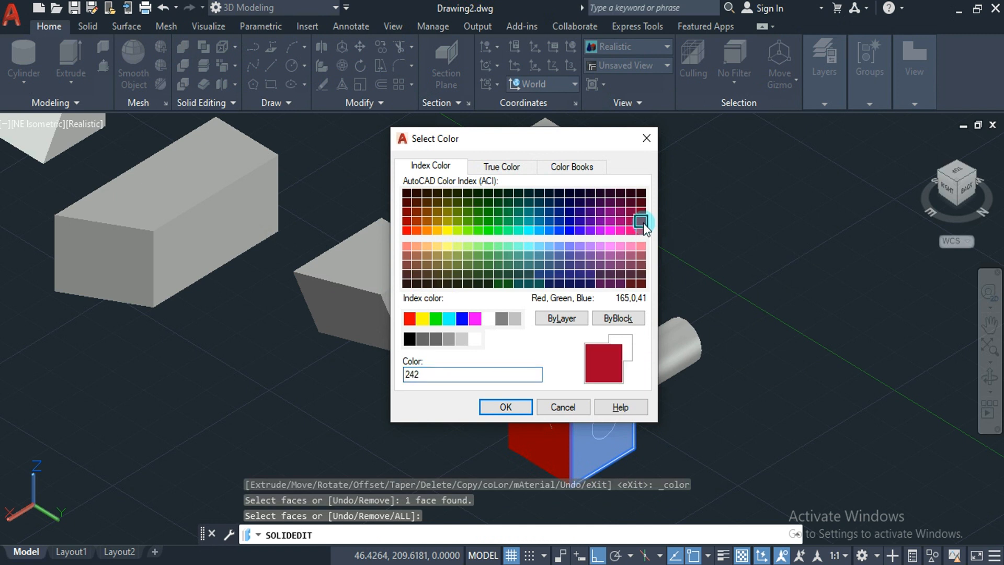
left_click(511, 407)
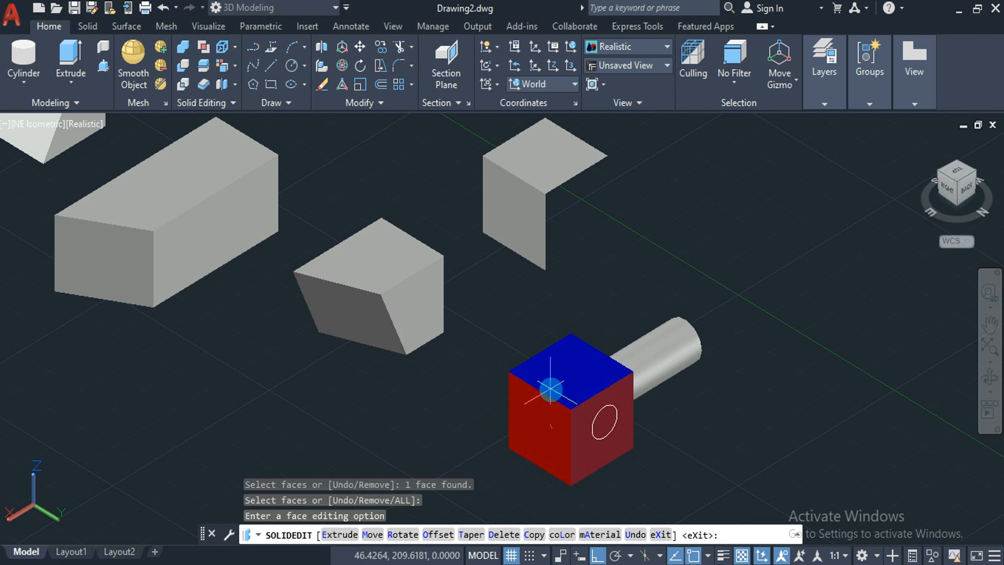
Subtract the cylinder from the fifth box to cut a round hole starting at its red front-left face.
left_click(183, 66)
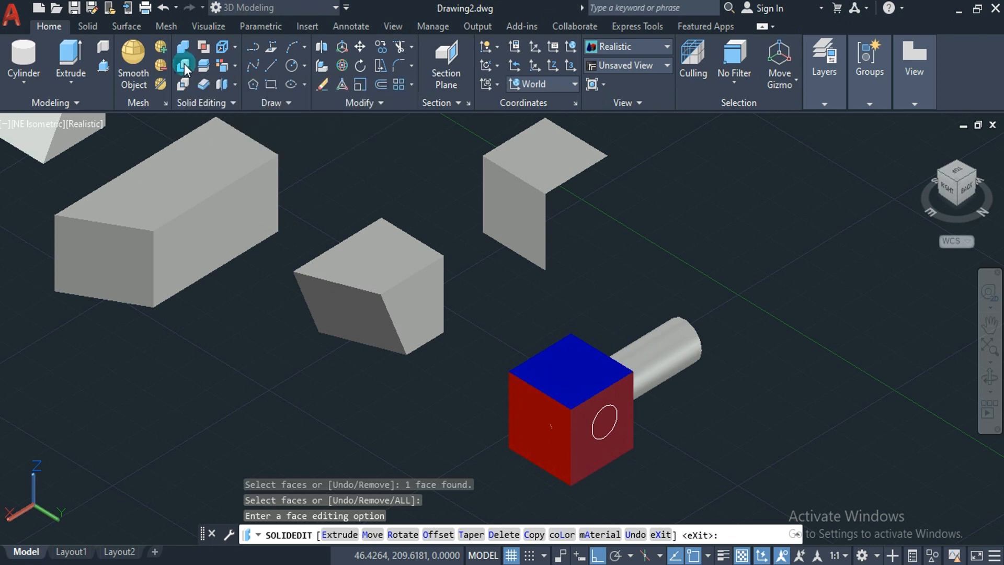
left_click(563, 360)
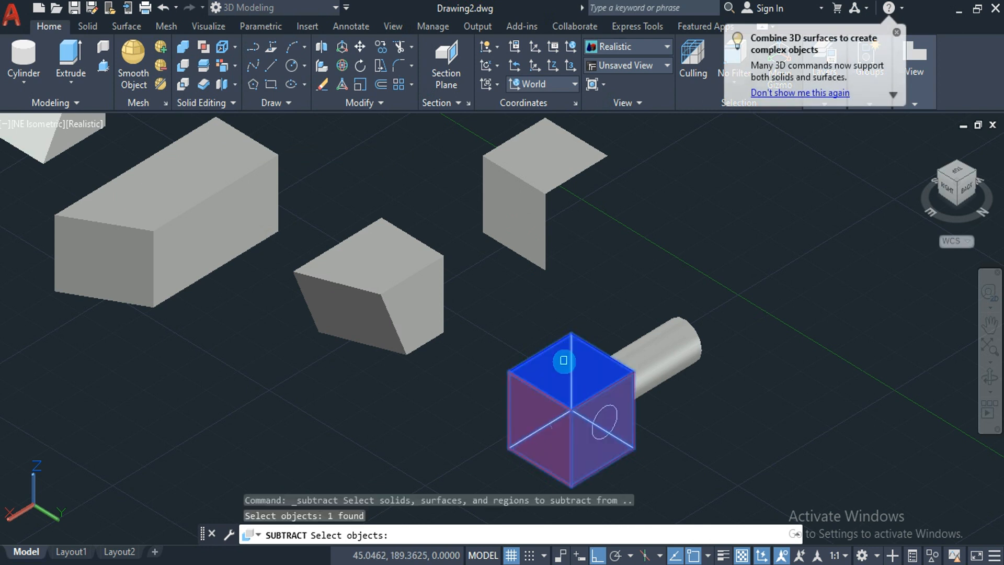
key("Return")
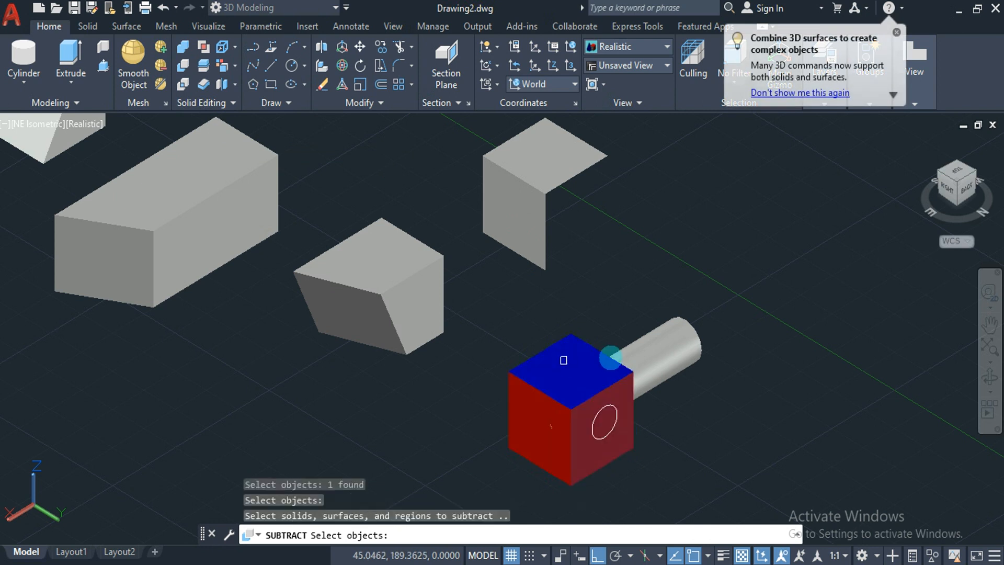
left_click(648, 352)
key("Return")
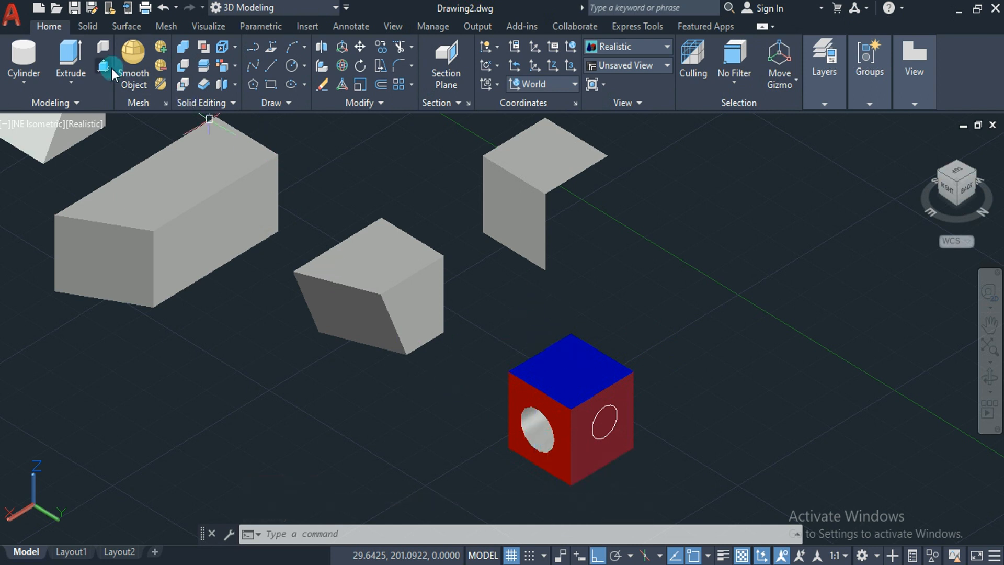
Presspull the circular area on the fifth box's front-right face back through the box and beyond it to cut a hole.
left_click(605, 422)
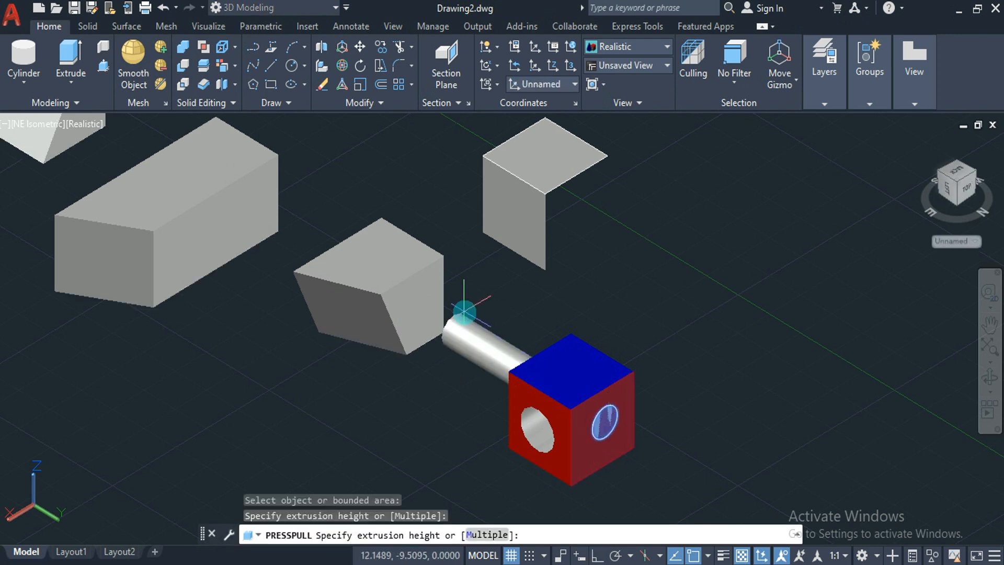
left_click(463, 312)
key("Return")
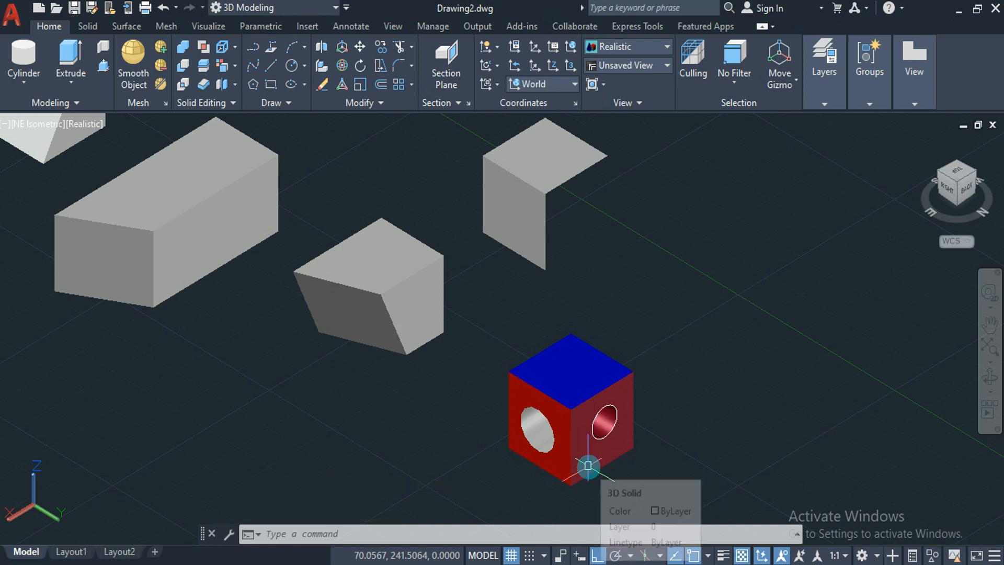
scroll(536, 488, "up", 3)
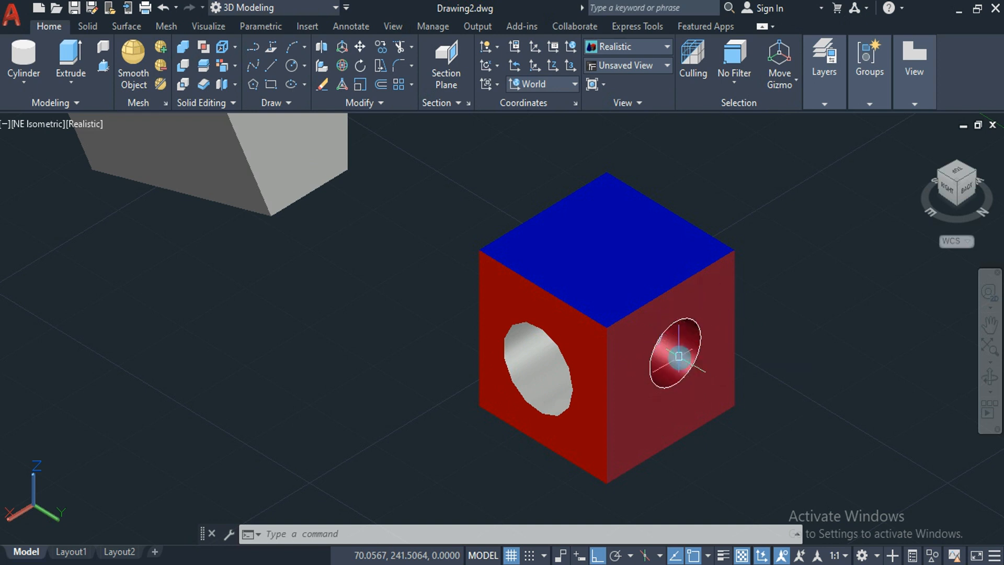
left_click(235, 69)
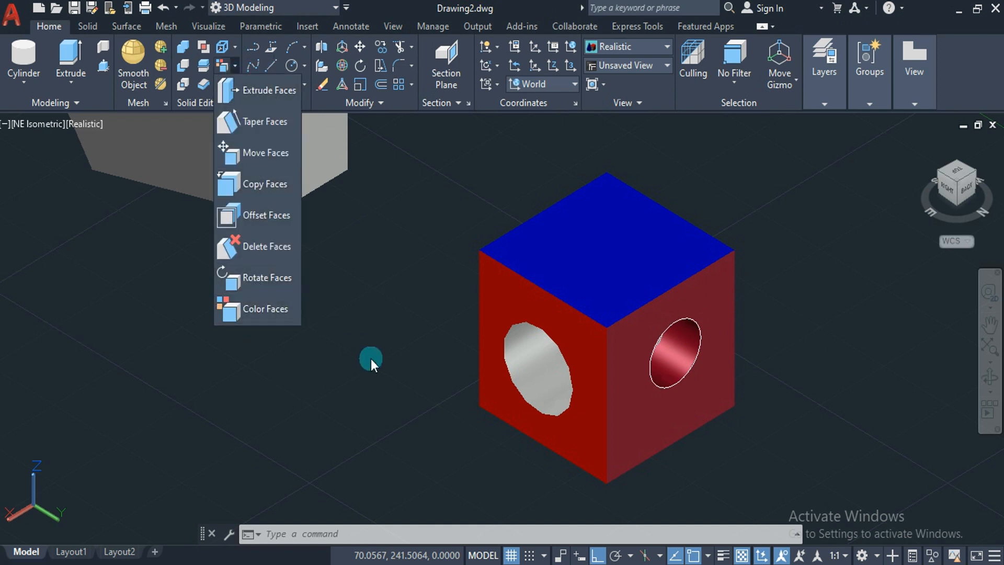
scroll(370, 358, "down", 5)
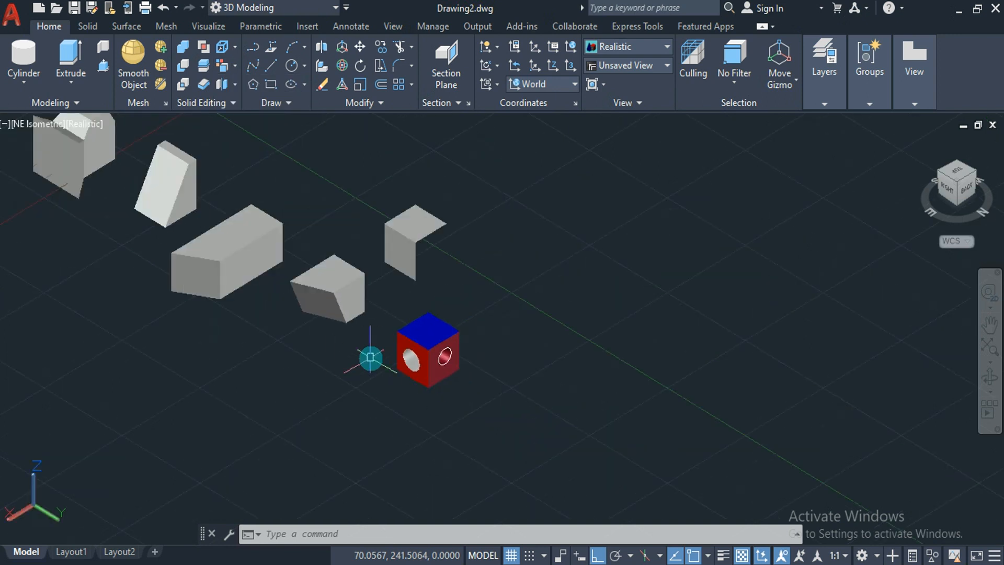